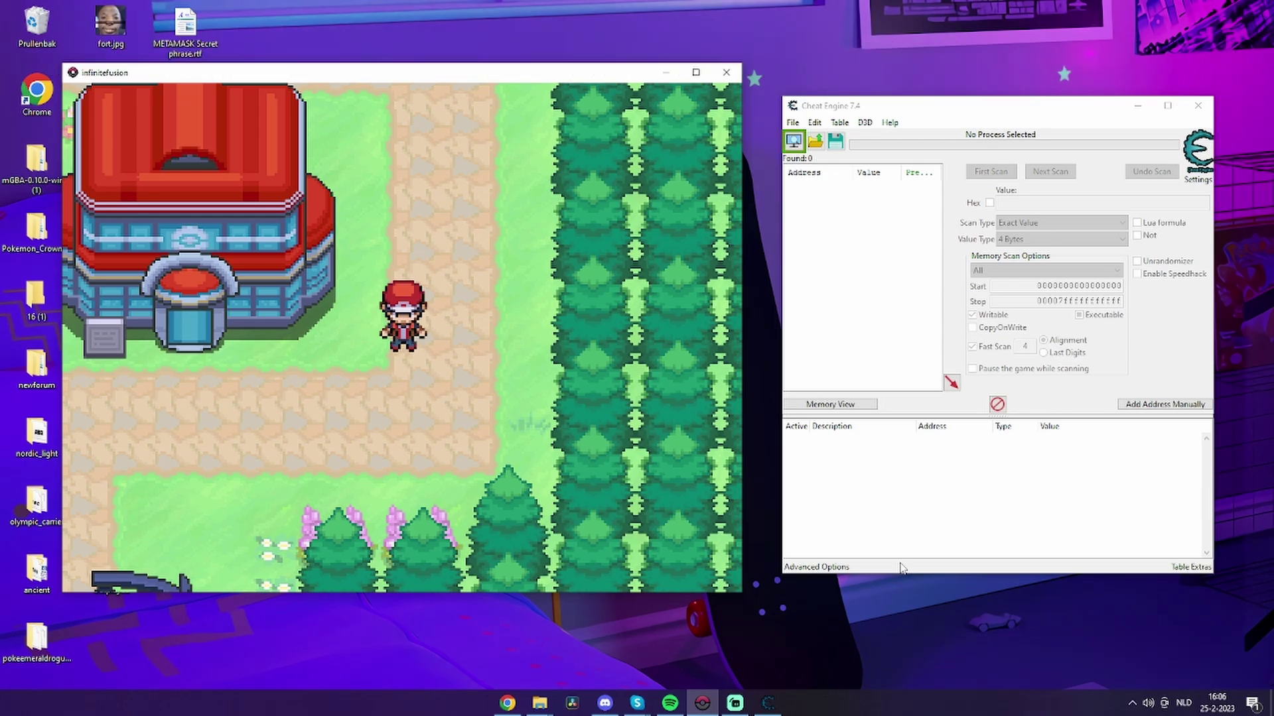
Walk the player down, left, right and up onto the path outside the Pokémon Center.
{"action": "key", "text": "Down"}
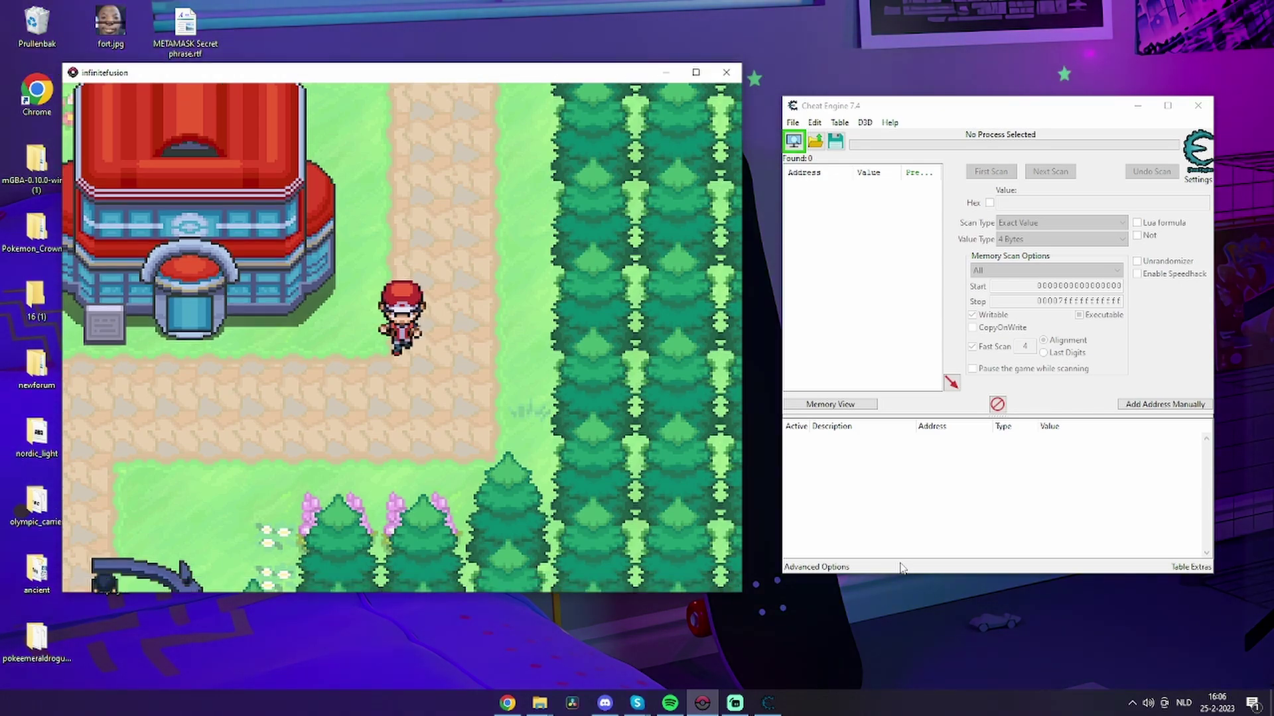
{"action": "key", "text": "Left"}
{"action": "key", "text": "Left"}
{"action": "key", "text": "Left"}
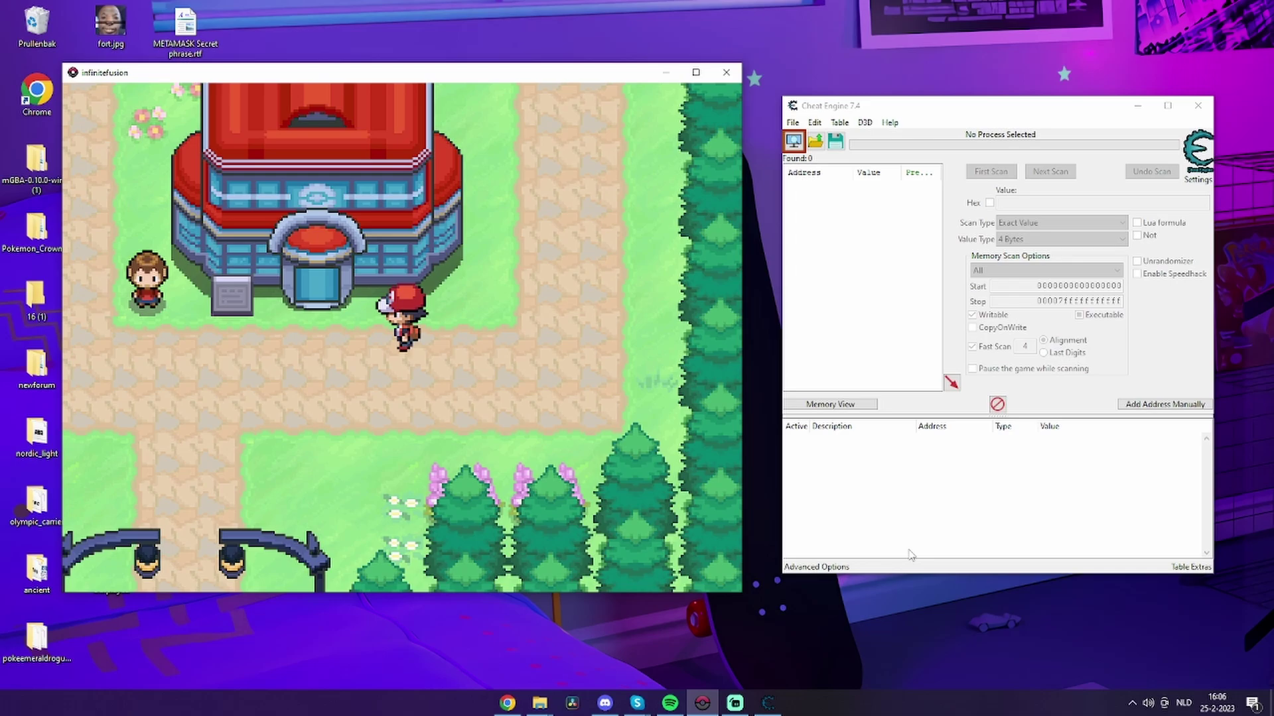
{"action": "left_click", "coordinate": [856, 112]}
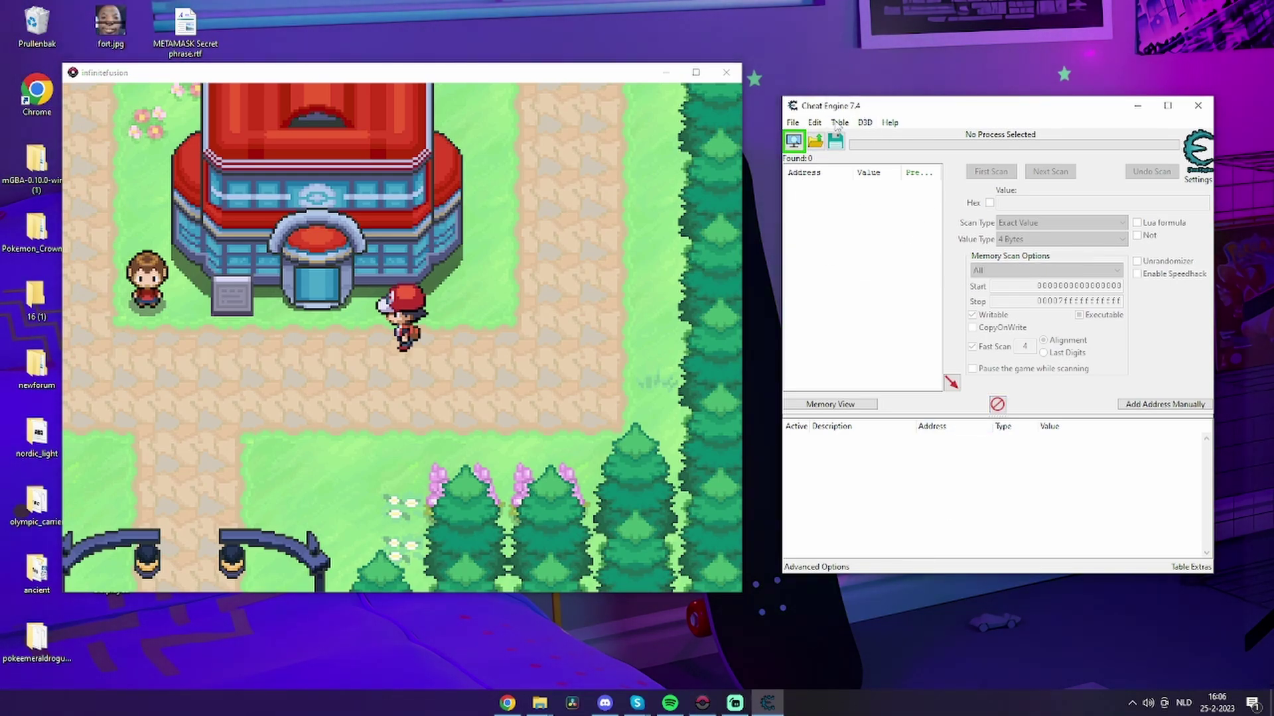
{"action": "left_click", "coordinate": [732, 265]}
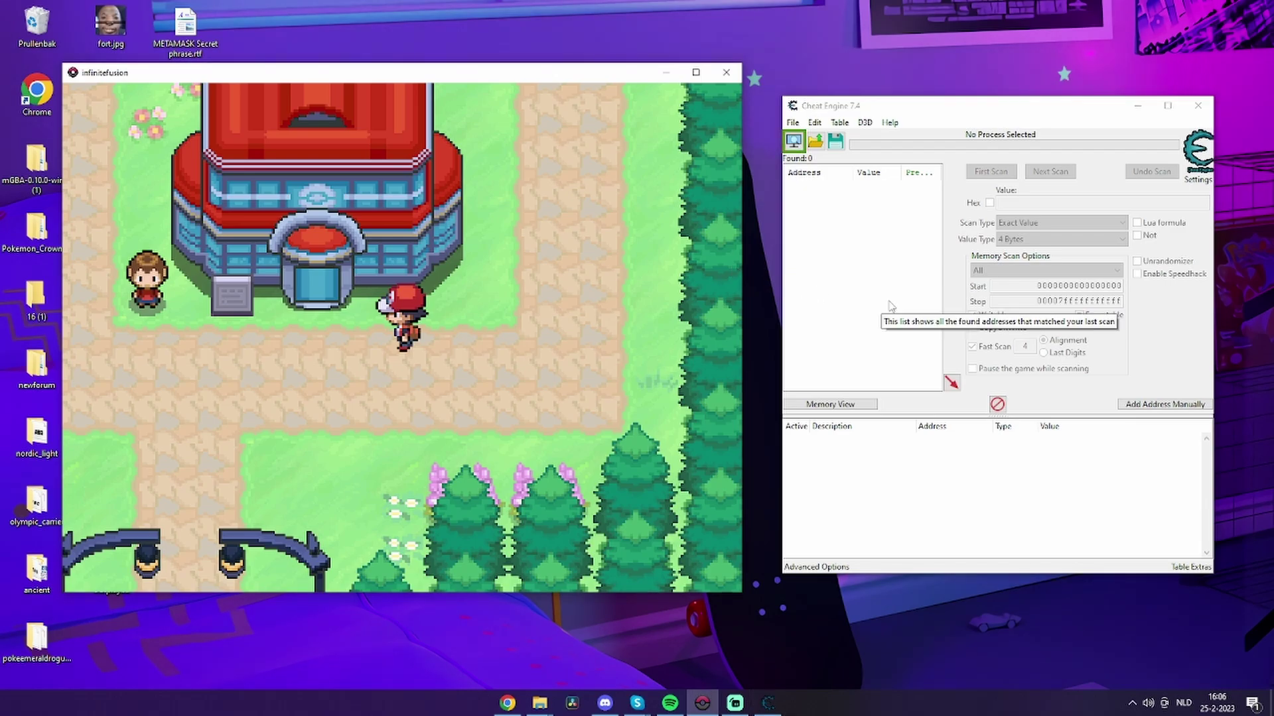
{"action": "key", "text": "Right"}
{"action": "key", "text": "Up"}
{"action": "key", "text": "Up"}
{"action": "key", "text": "Up"}
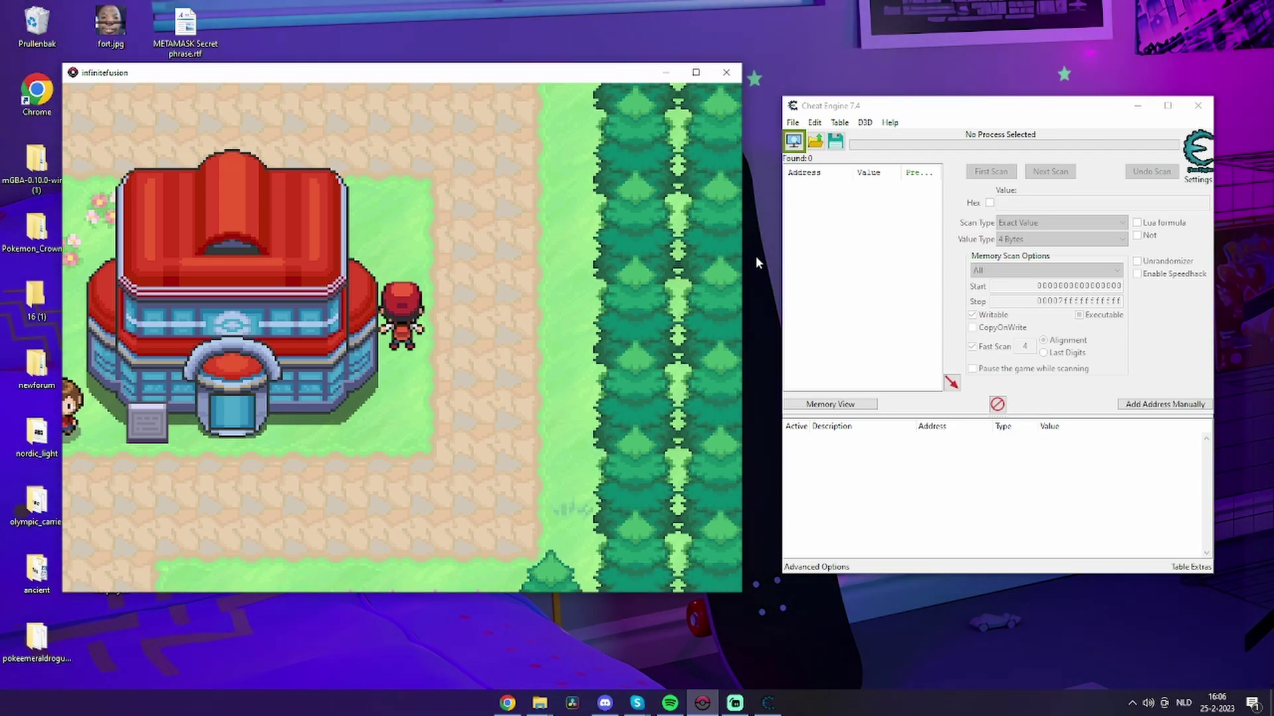
Walk into the Pokémon Center and up toward the counter.
{"action": "key", "text": "Down"}
{"action": "key", "text": "Down"}
{"action": "key", "text": "Down"}
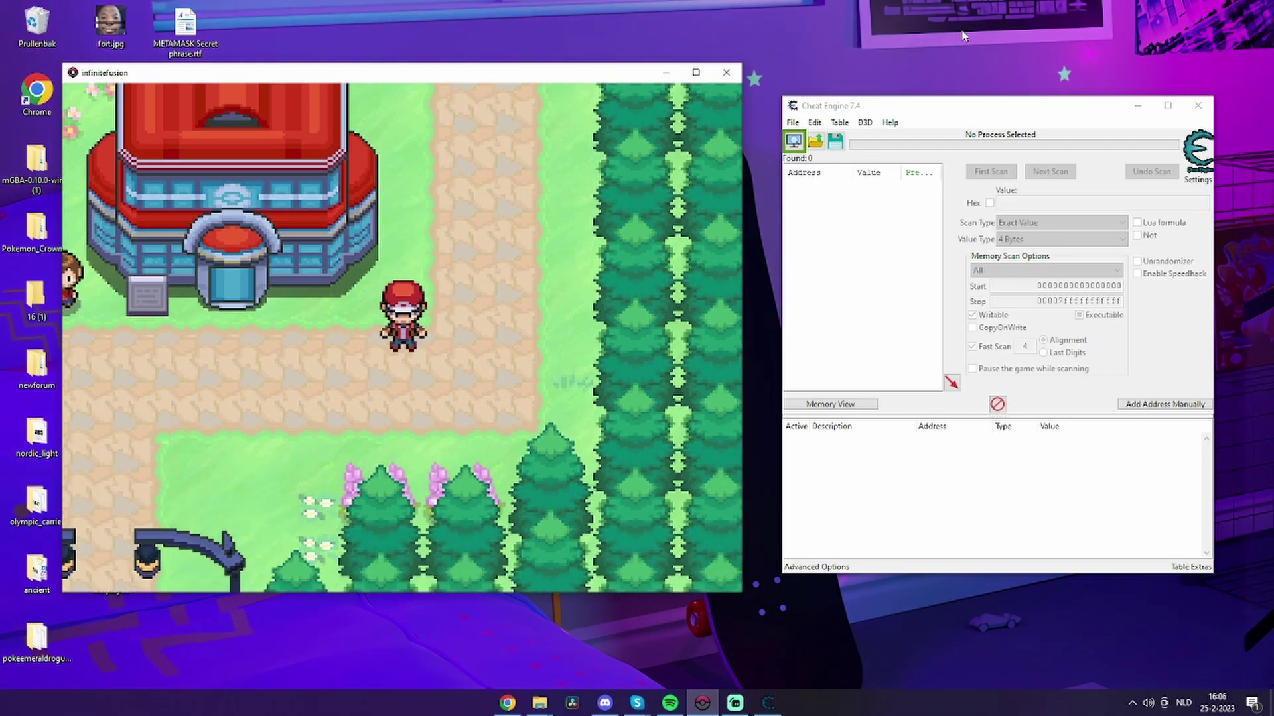
{"action": "key", "text": "Left"}
{"action": "key", "text": "Left"}
{"action": "key", "text": "Left"}
{"action": "key", "text": "Up"}
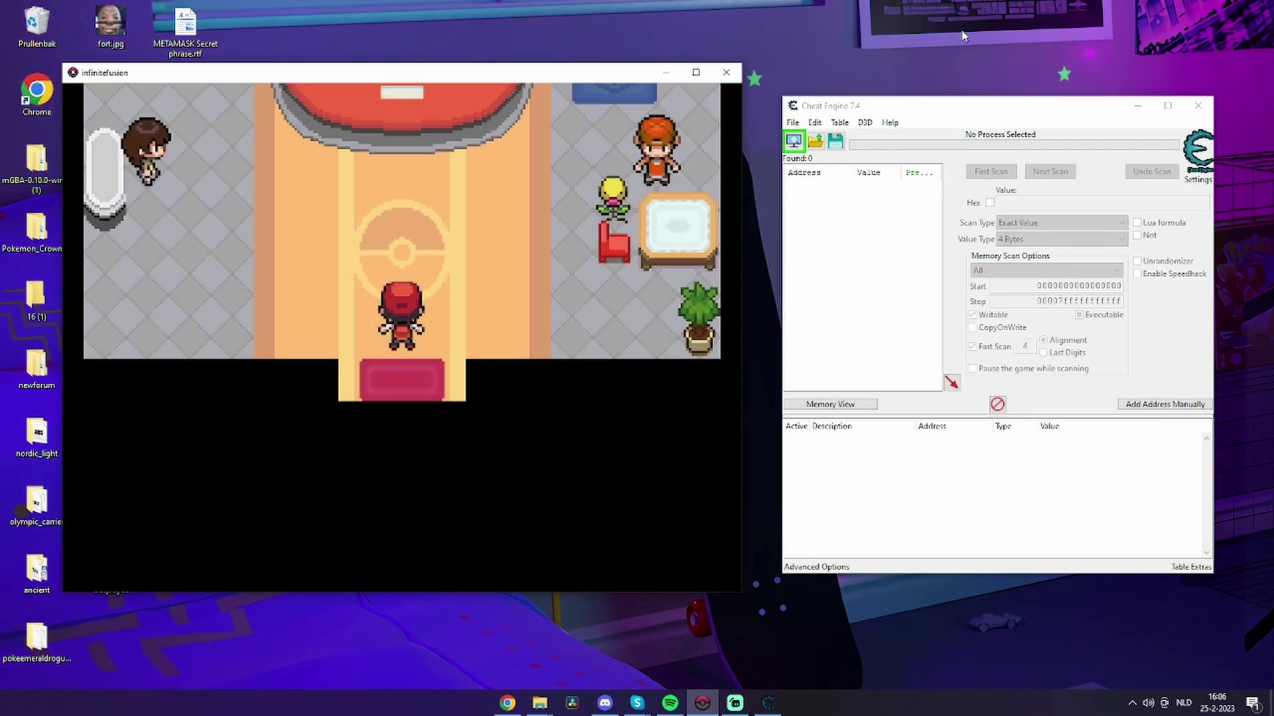
{"action": "key", "text": "Up"}
{"action": "key", "text": "Up"}
{"action": "key", "text": "Right"}
{"action": "key", "text": "Right"}
Boot the PC, open the player's own PC, and view the Withdraw Item list showing one Potion.
{"action": "key", "text": "Up"}
{"action": "key", "text": "Up"}
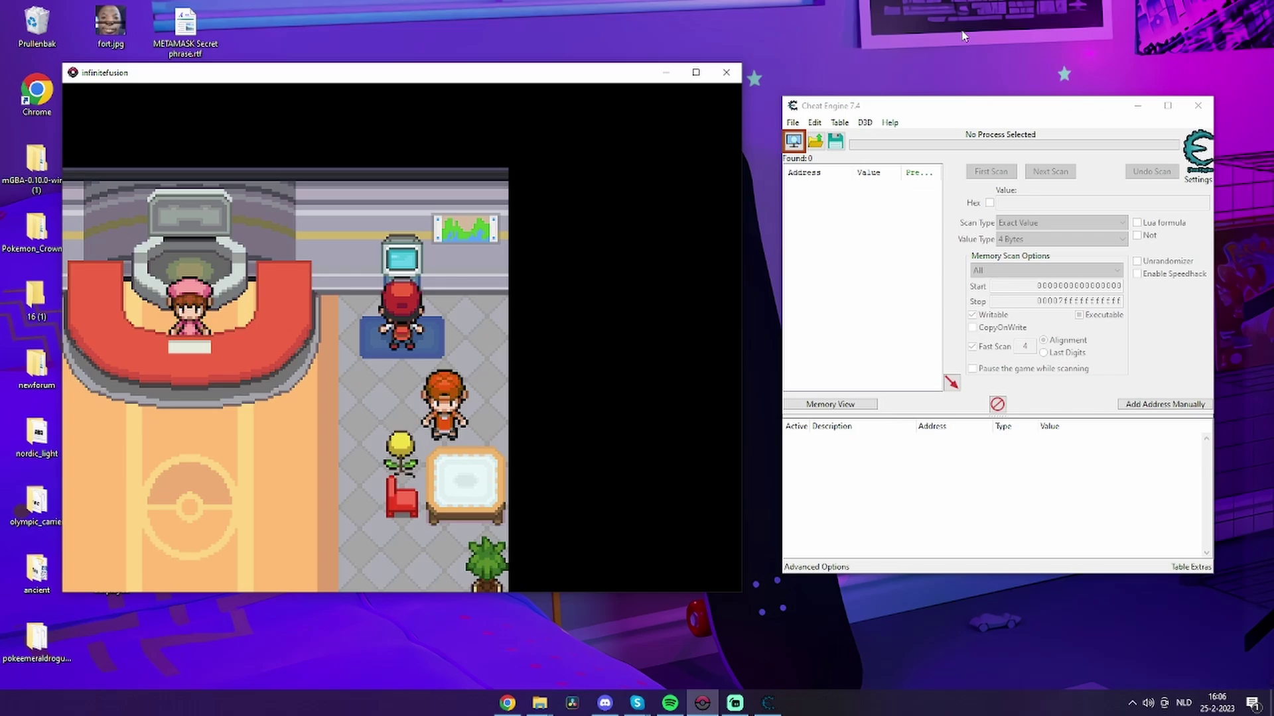
{"action": "key", "text": "Return"}
{"action": "key", "text": "Return"}
{"action": "key", "text": "Down"}
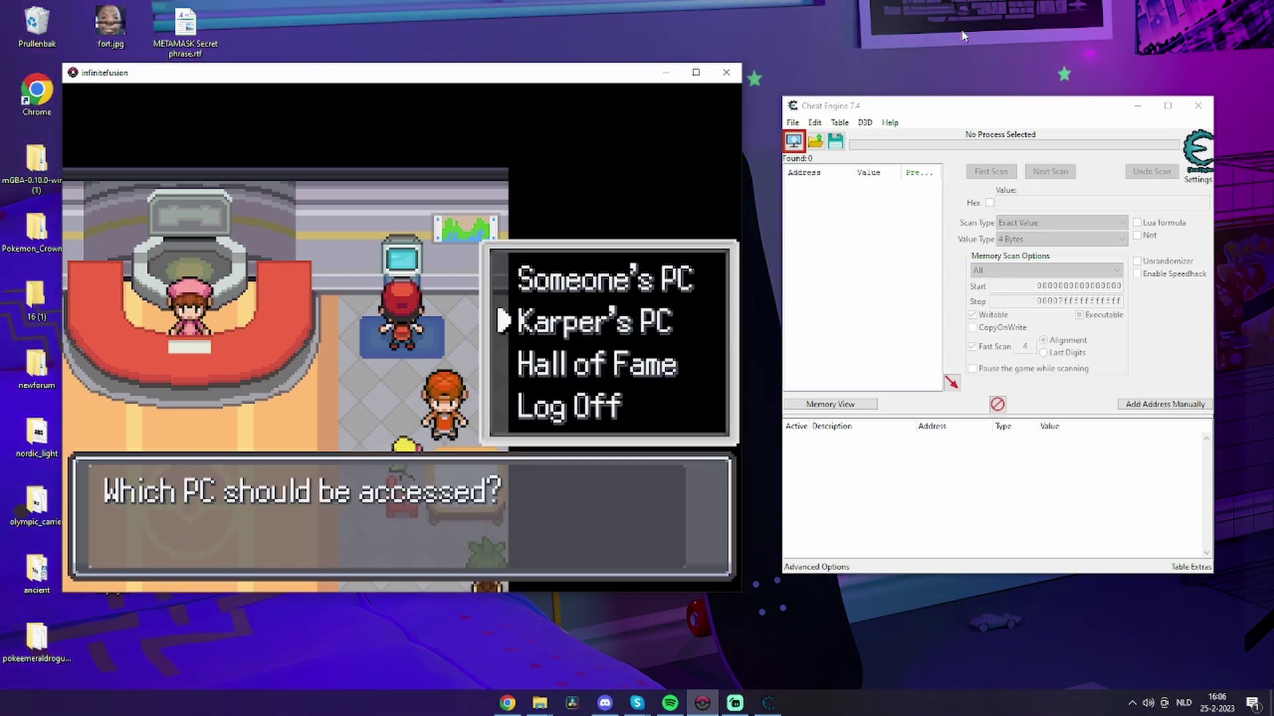
{"action": "key", "text": "Return"}
{"action": "key", "text": "Return"}
{"action": "key", "text": "Return"}
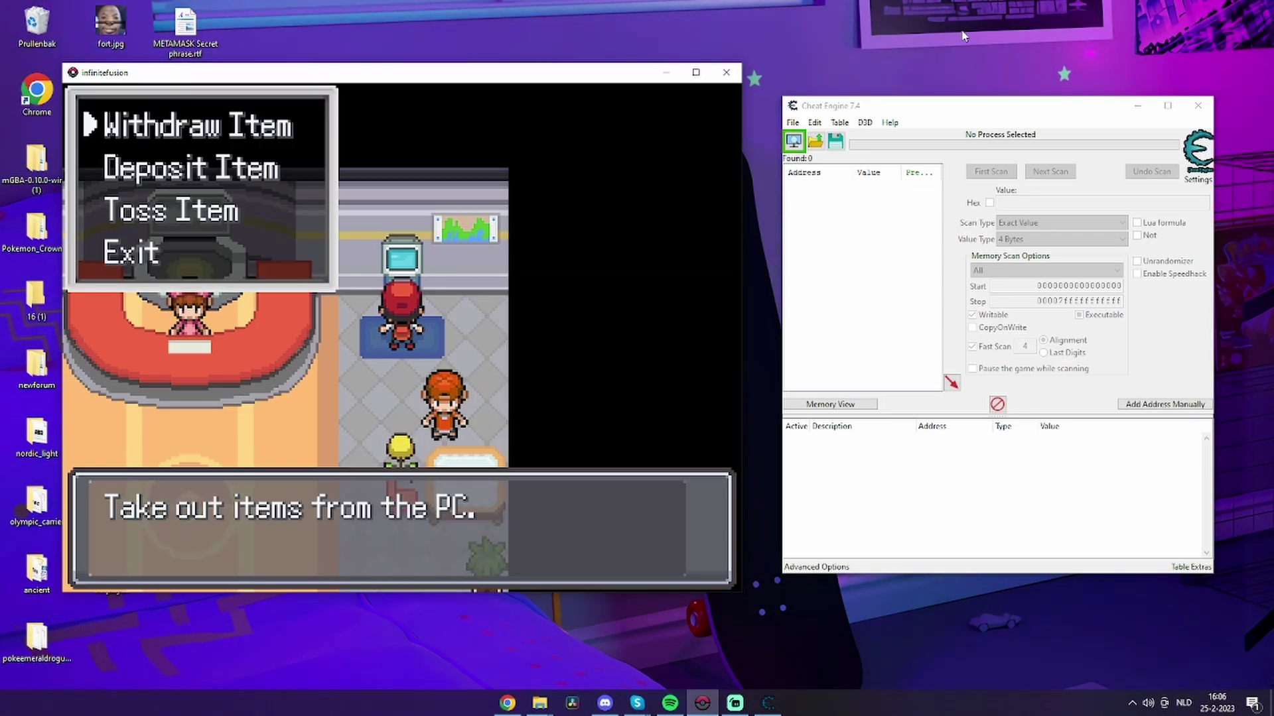
{"action": "key", "text": "Return"}
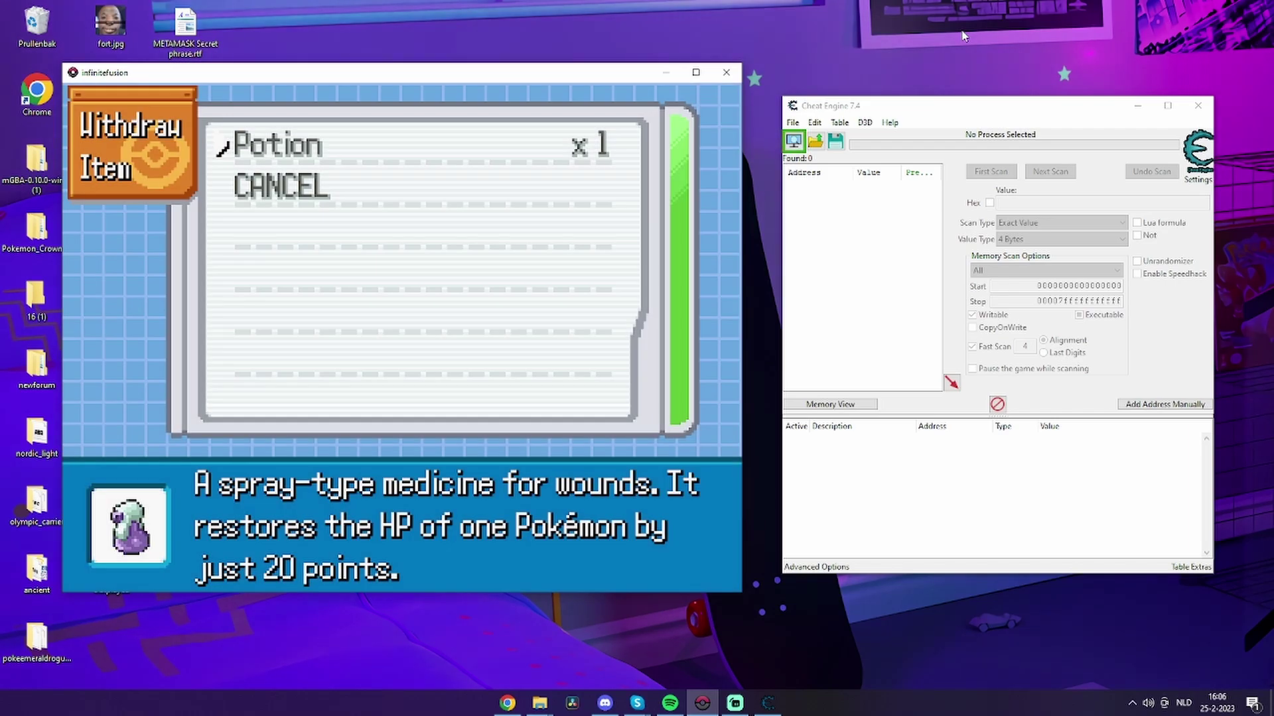
{"action": "key", "text": "Down"}
{"action": "key", "text": "Up"}
Attach Cheat Engine to the Pokemon Infinite Fusion.exe process.
{"action": "left_click", "coordinate": [795, 142]}
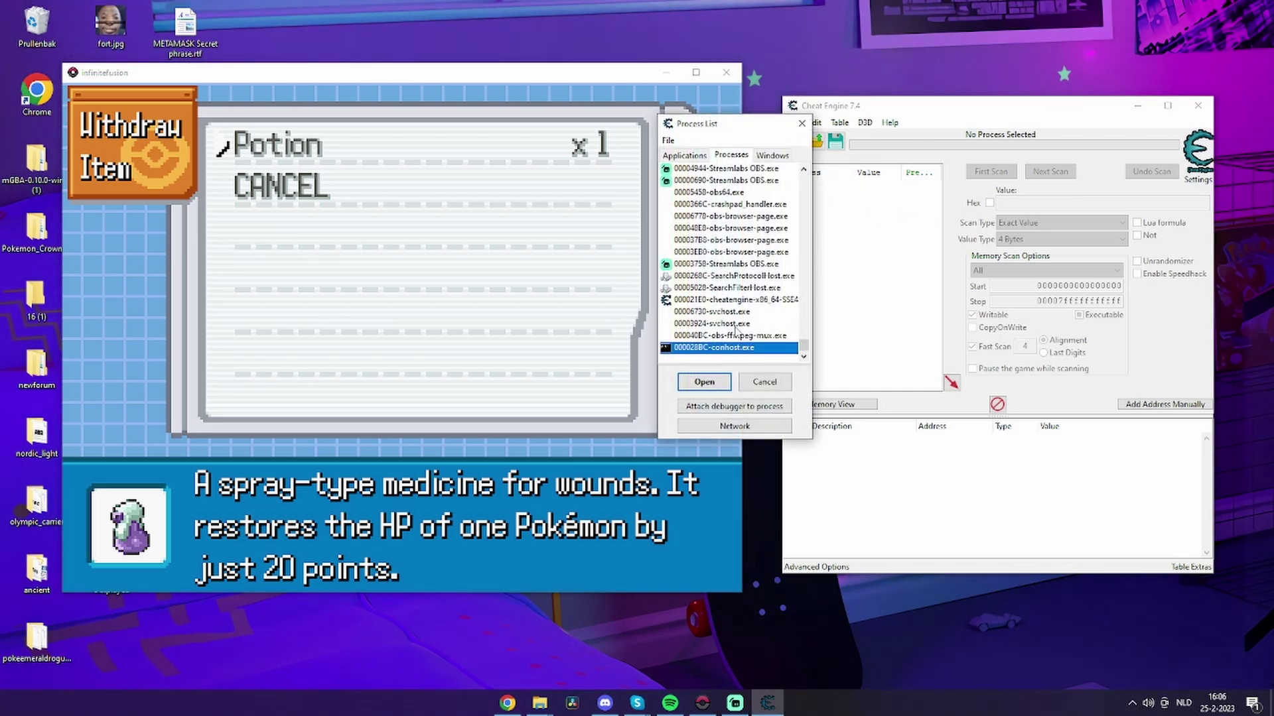
{"action": "scroll", "coordinate": [736, 292], "scroll_direction": "up", "scroll_amount": 5}
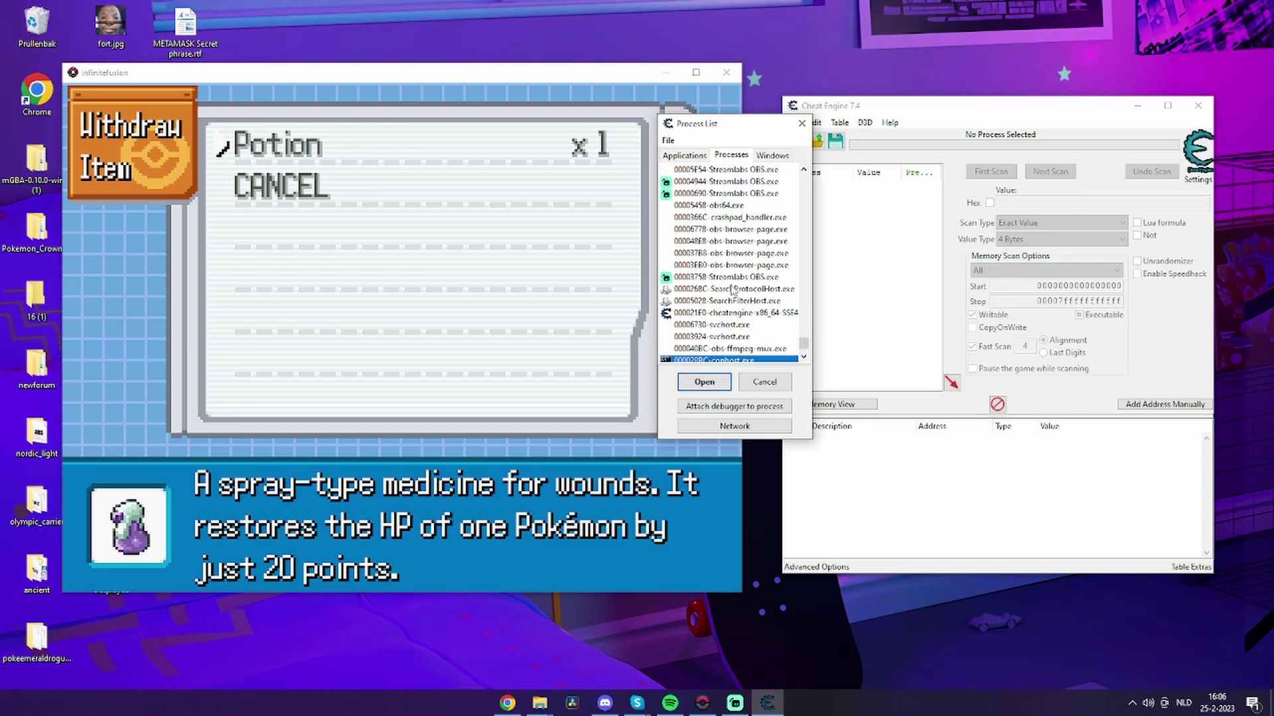
{"action": "scroll", "coordinate": [736, 292], "scroll_direction": "down", "scroll_amount": 1}
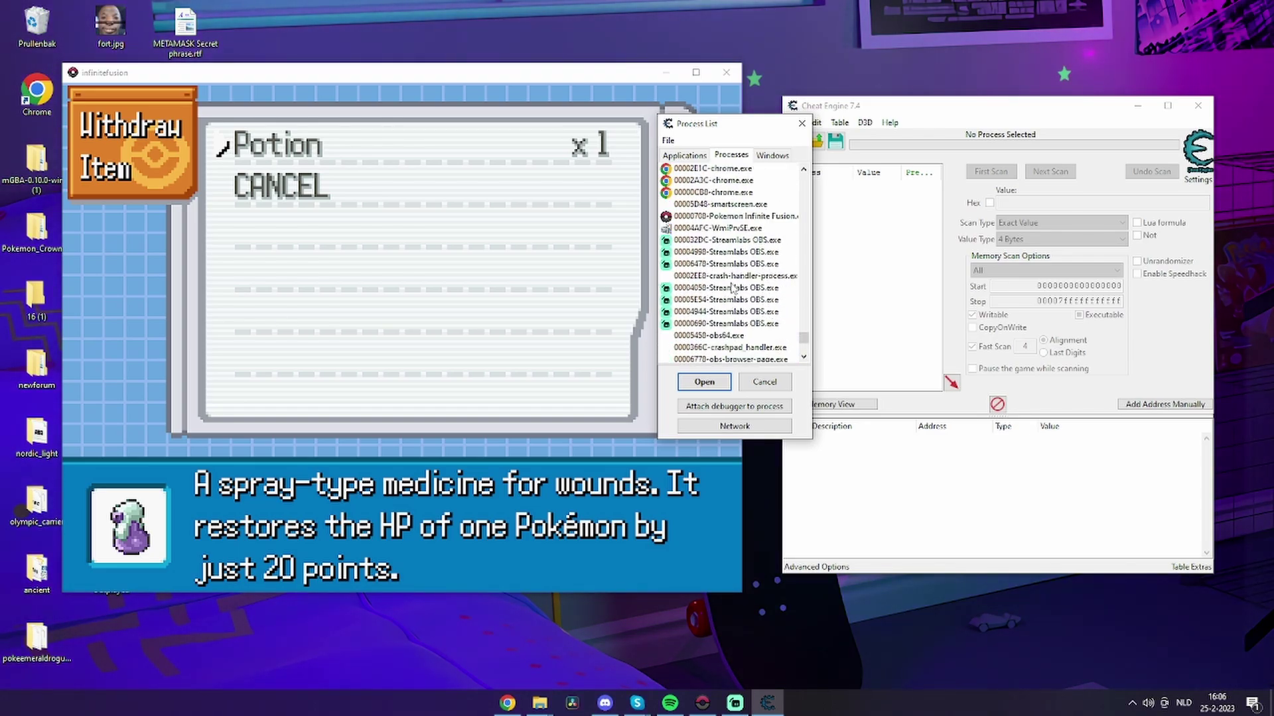
{"action": "left_click", "coordinate": [758, 218]}
{"action": "left_click", "coordinate": [705, 383]}
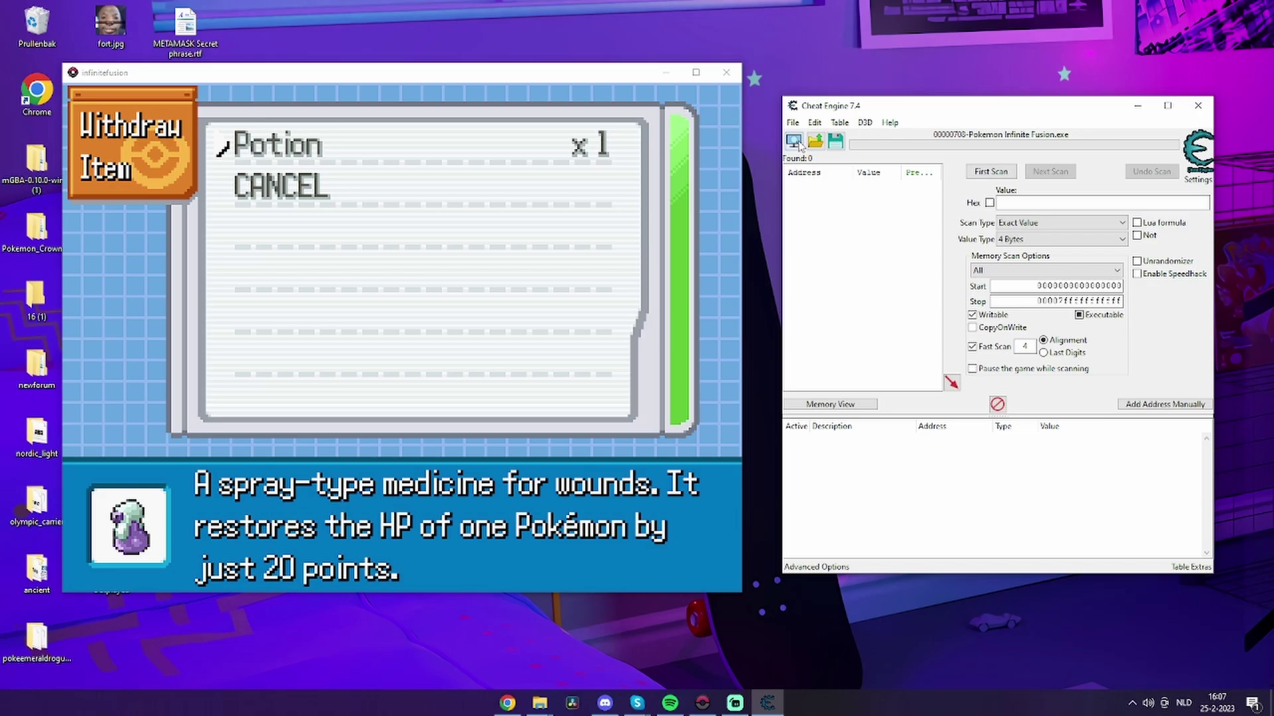
Run a First Scan for value 3, returning 3,453,282 addresses.
{"action": "left_click", "coordinate": [1017, 202]}
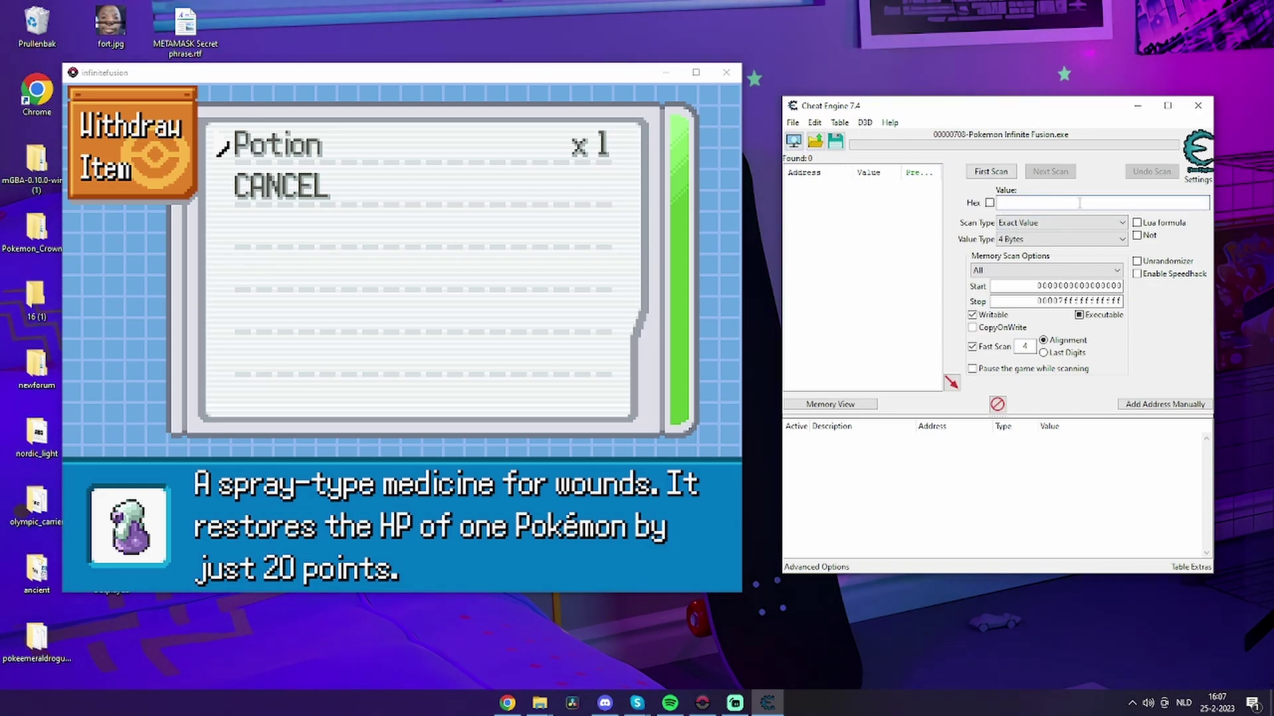
{"action": "type", "text": "1"}
{"action": "left_click", "coordinate": [1009, 171]}
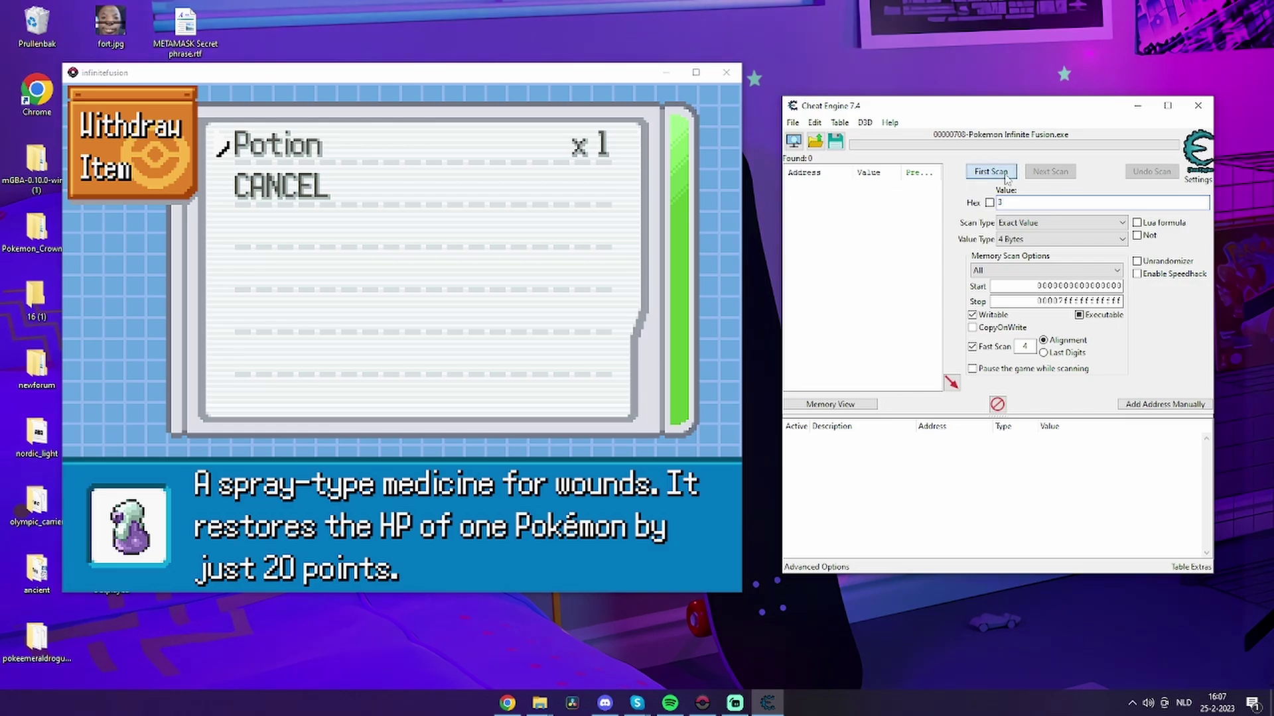
{"action": "left_click", "coordinate": [715, 235]}
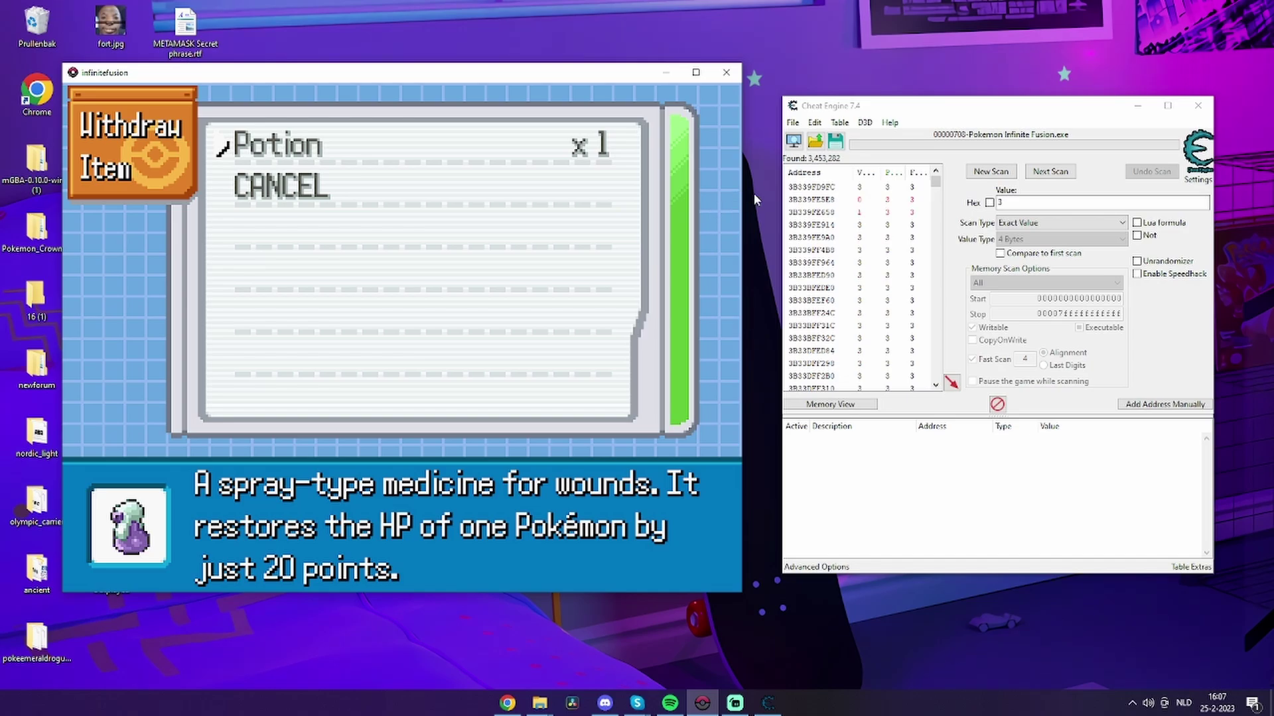
Deposit one Potion from the bag's Medicine pocket, then back out to the PC list.
{"action": "key", "text": "Escape"}
{"action": "key", "text": "Down"}
{"action": "key", "text": "Return"}
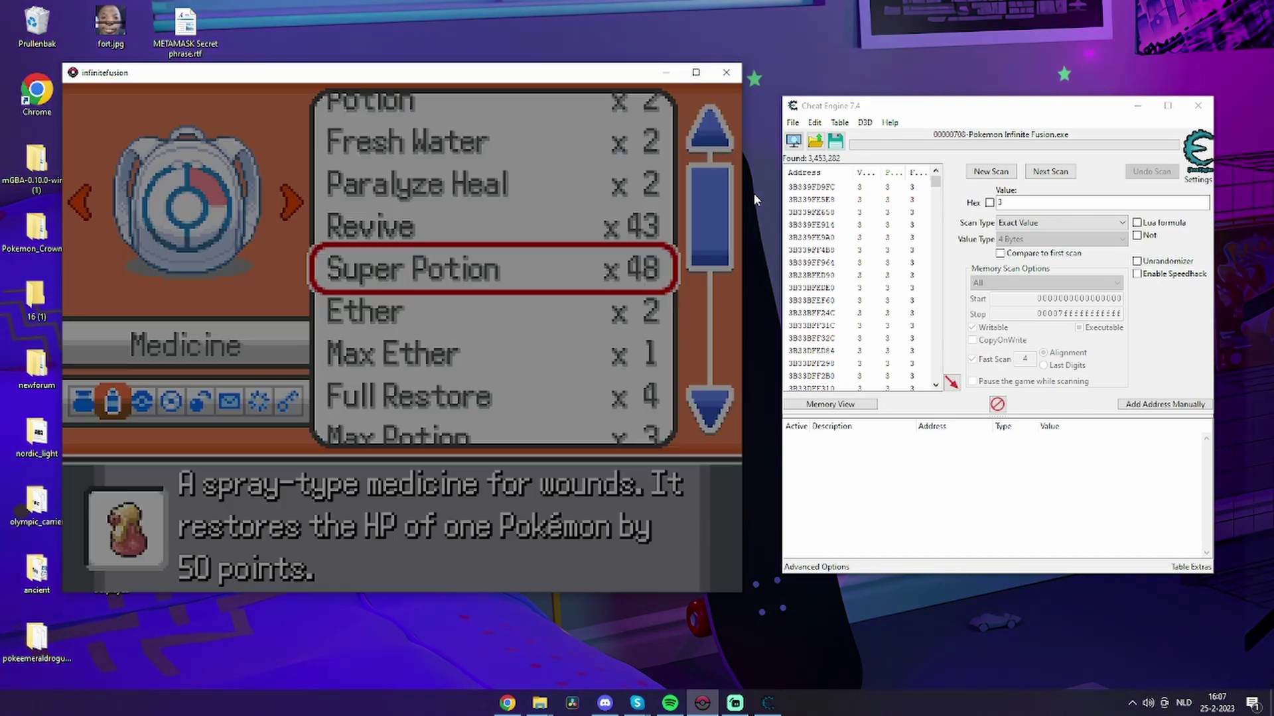
{"action": "key", "text": "Up"}
{"action": "key", "text": "Up"}
{"action": "key", "text": "Up"}
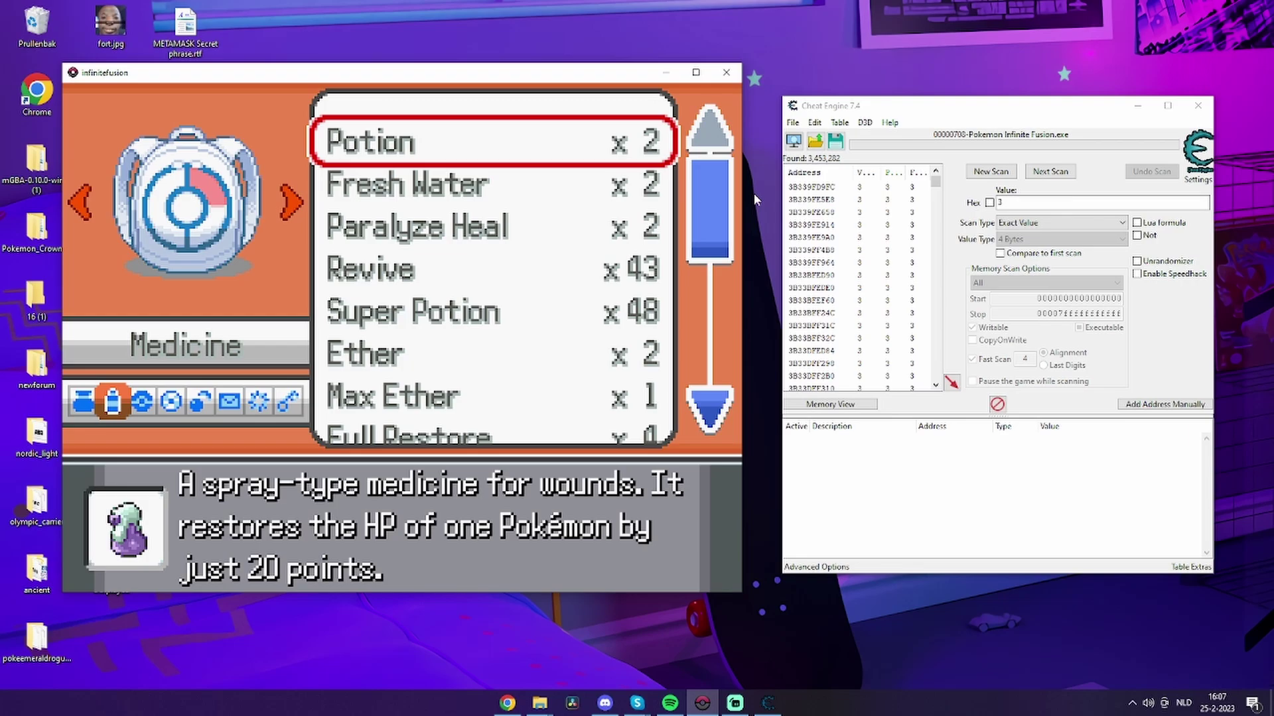
{"action": "key", "text": "Return"}
{"action": "key", "text": "Return"}
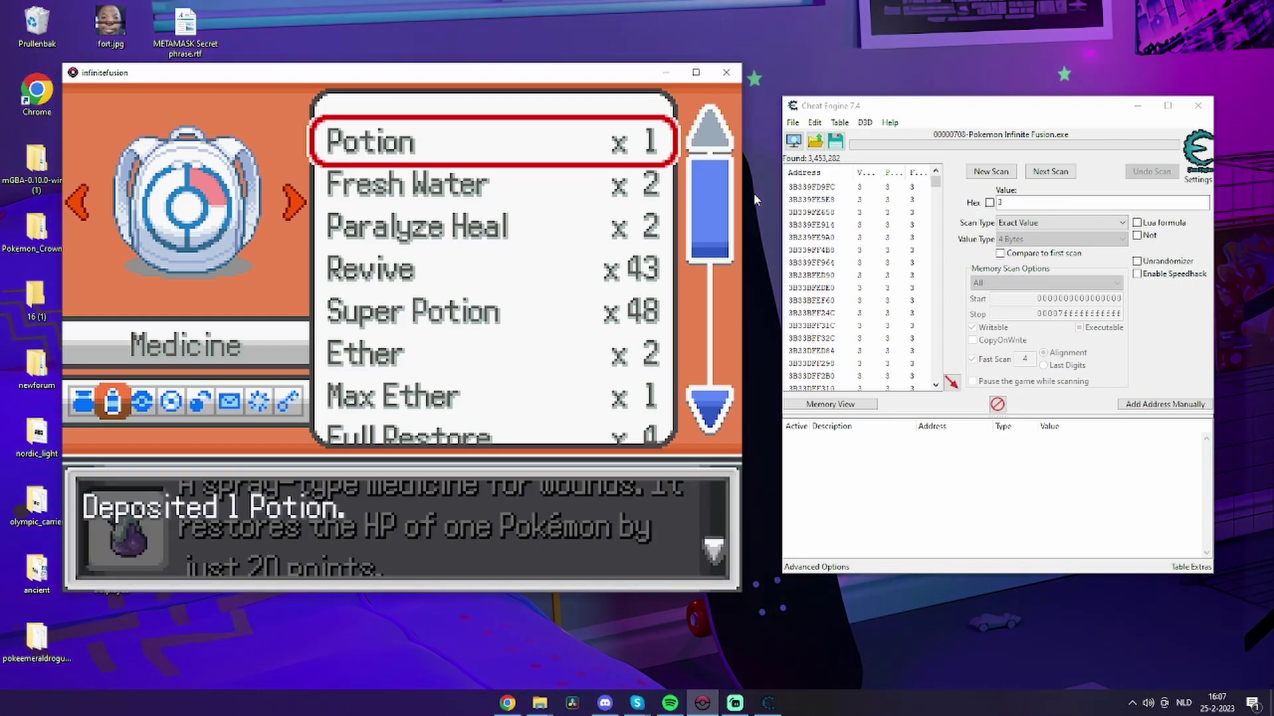
{"action": "key", "text": "Return"}
{"action": "key", "text": "Escape"}
{"action": "key", "text": "Escape"}
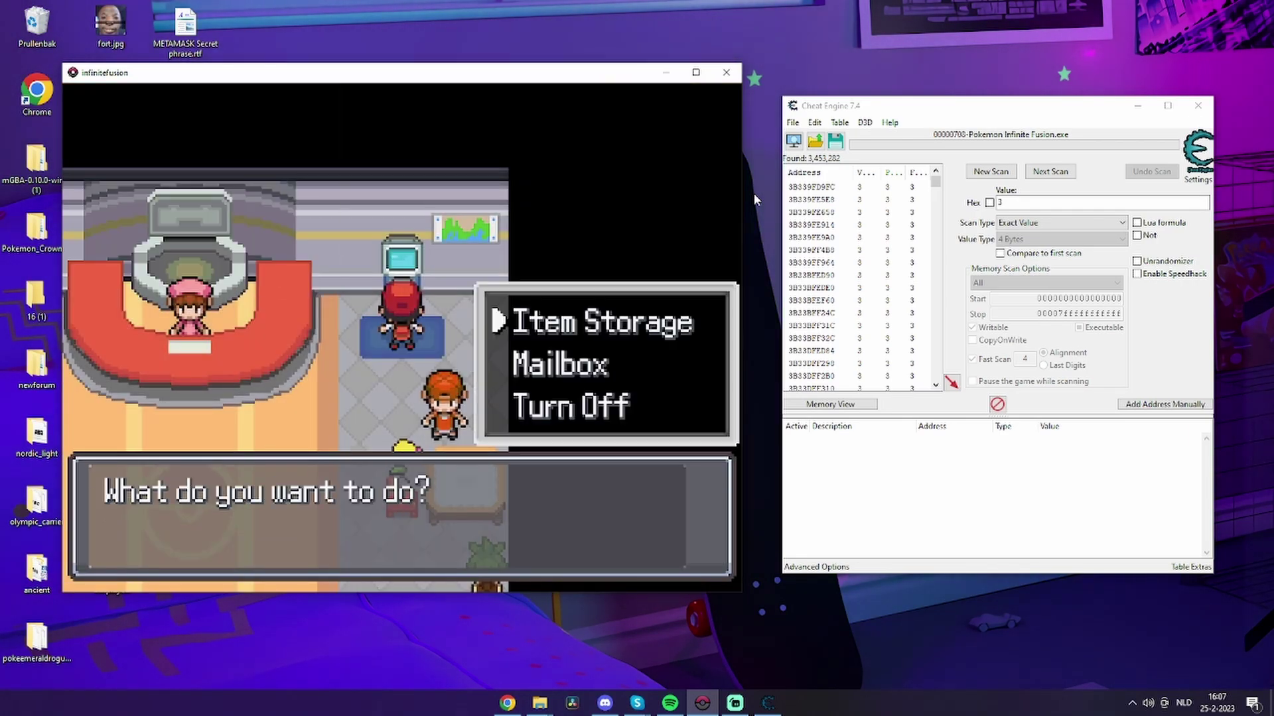
{"action": "key", "text": "Escape"}
Run a Next Scan for value 5, narrowing results to 26 addresses, then close the game's PC menu.
{"action": "left_click", "coordinate": [1025, 199]}
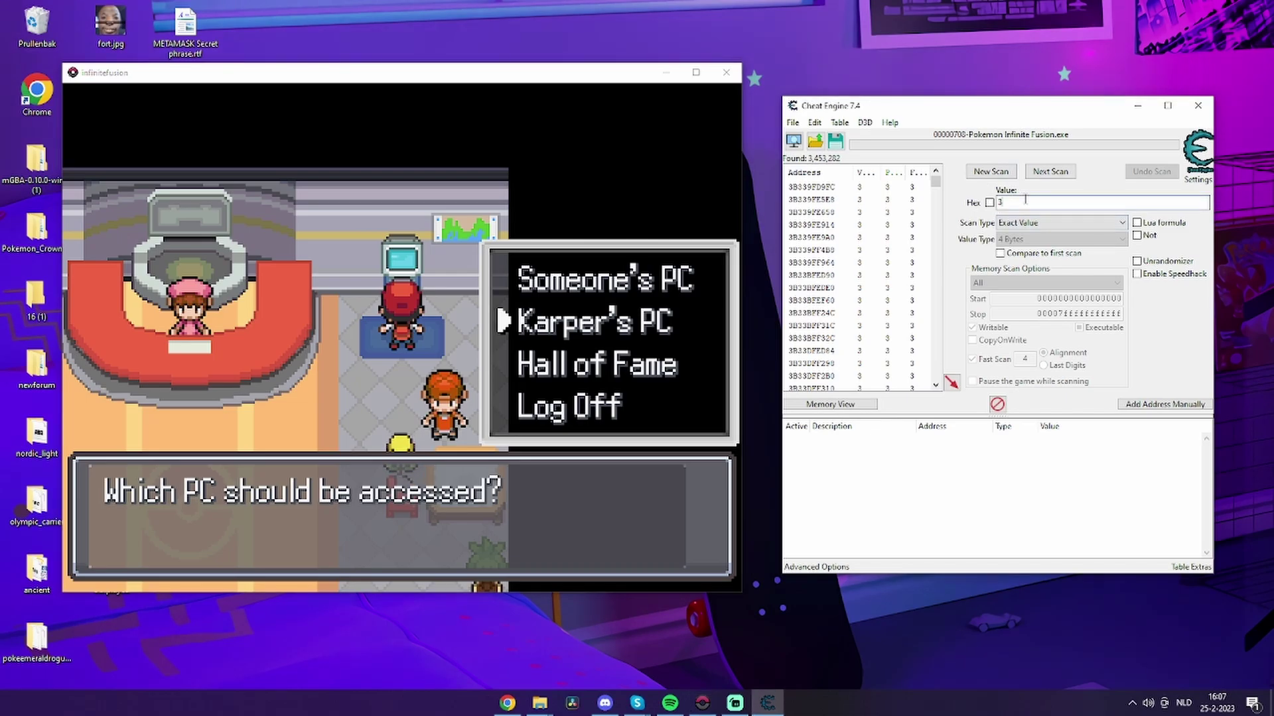
{"action": "type", "text": "5"}
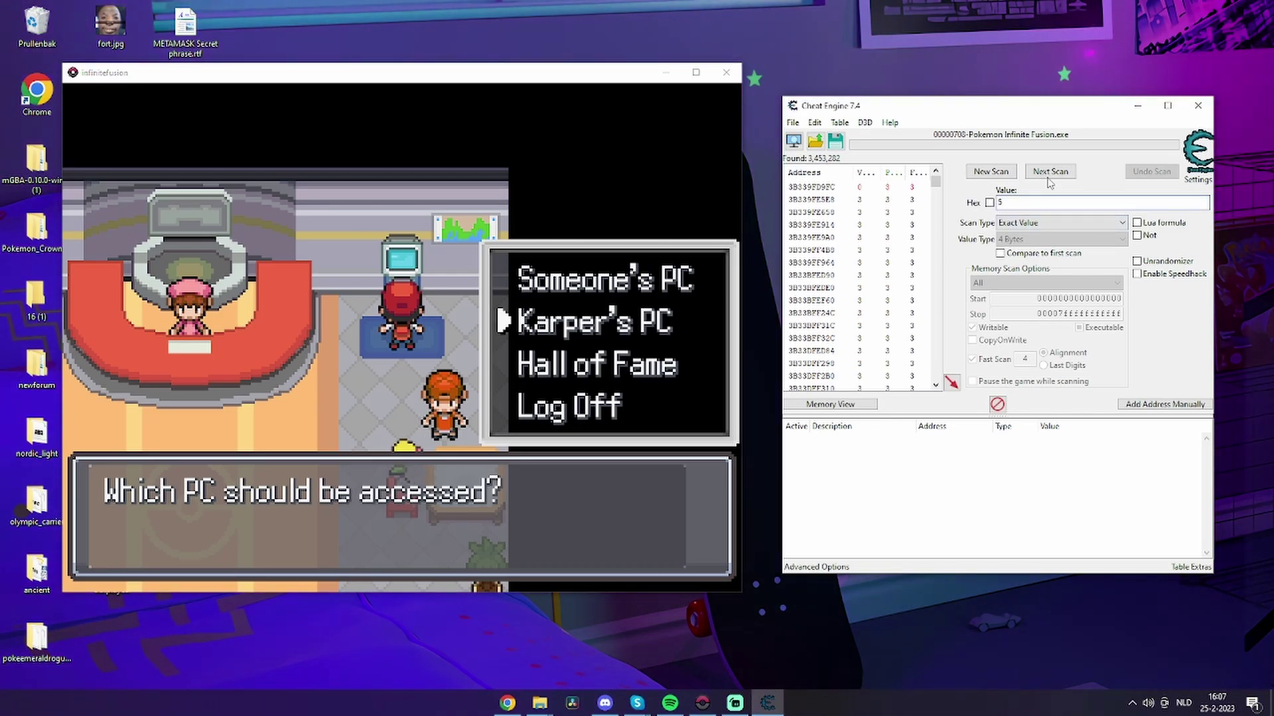
{"action": "left_click", "coordinate": [1048, 173]}
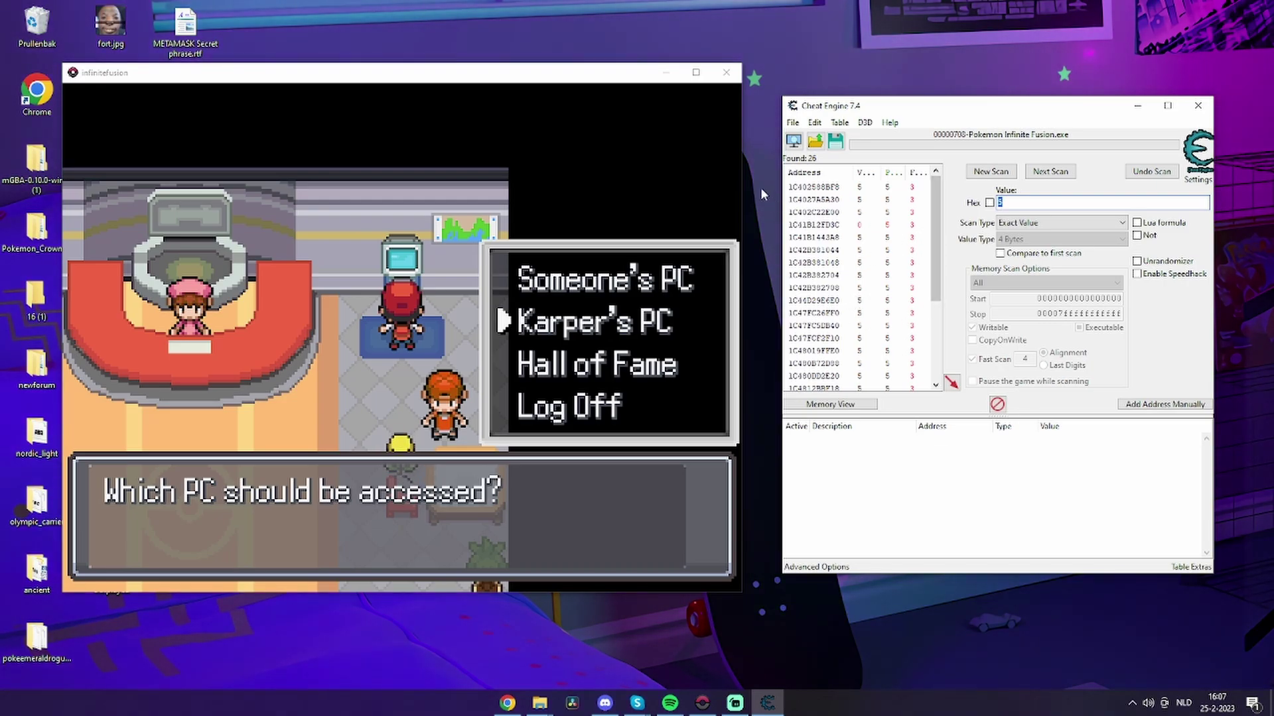
{"action": "left_click", "coordinate": [727, 192]}
{"action": "key", "text": "Escape"}
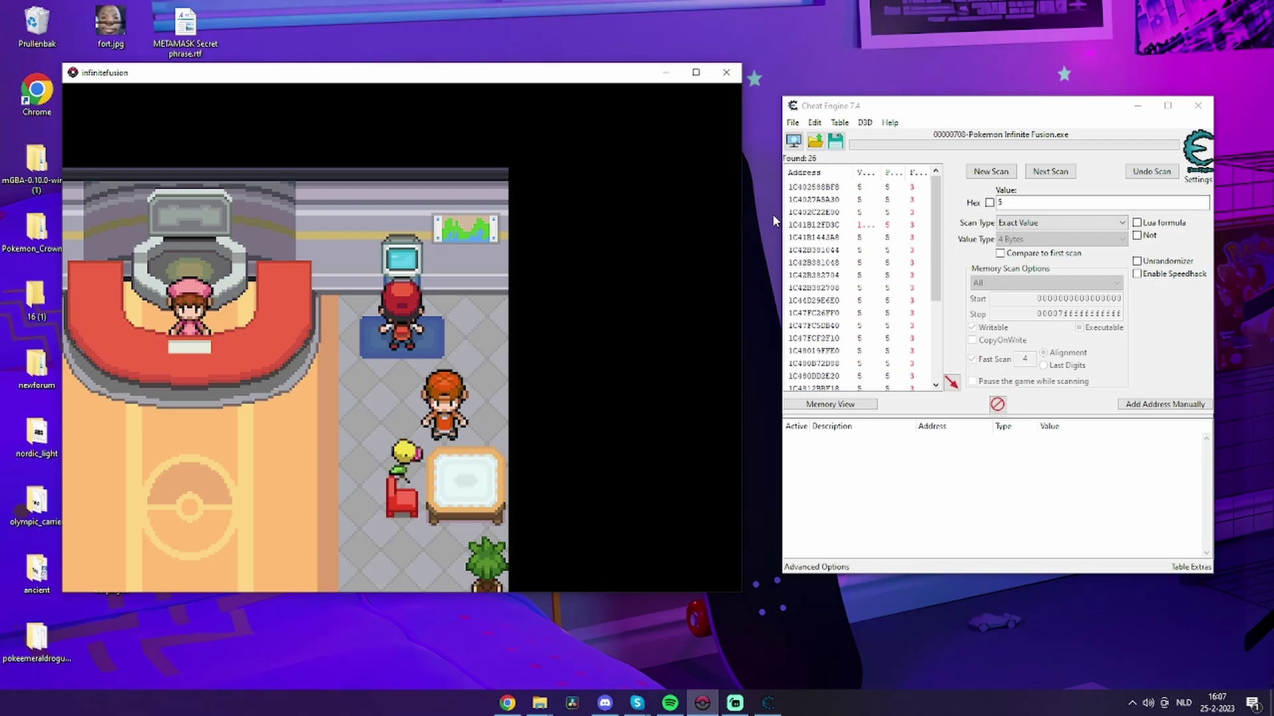
Withdraw one Potion from the PC's Item Storage, then rescan for 3 to leave one address.
{"action": "key", "text": "c"}
{"action": "key", "text": "c"}
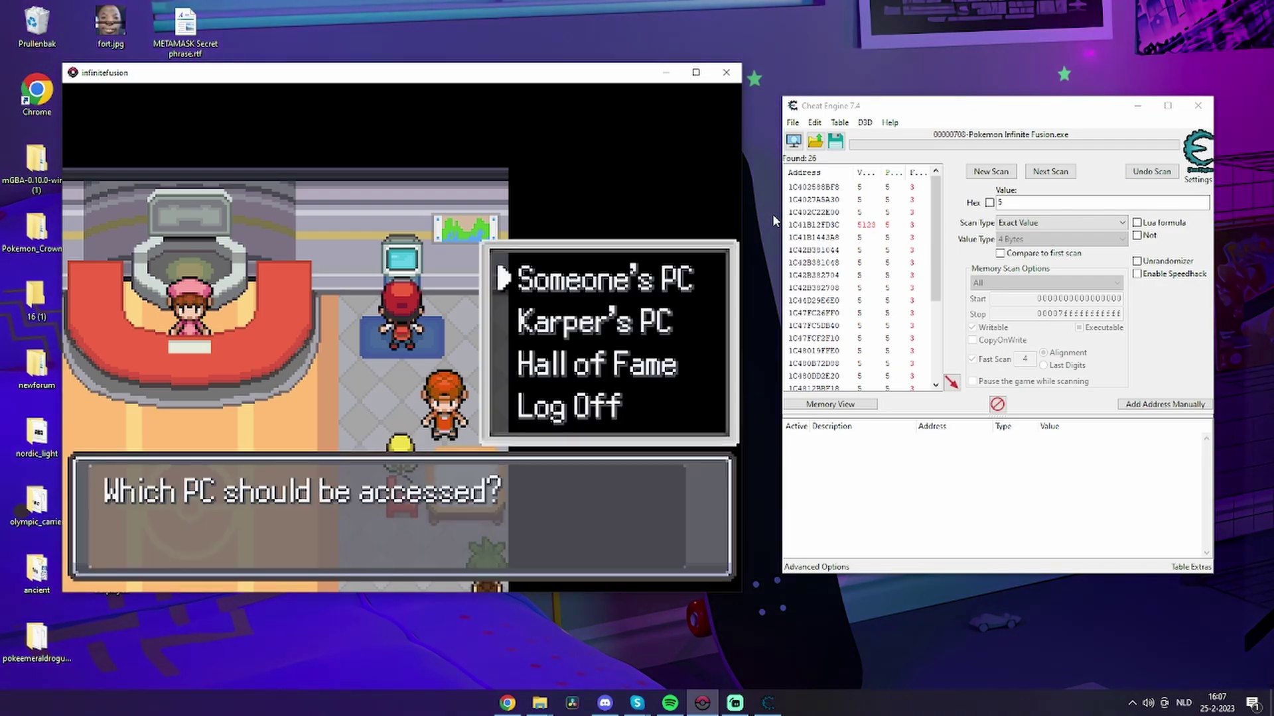
{"action": "key", "text": "Down"}
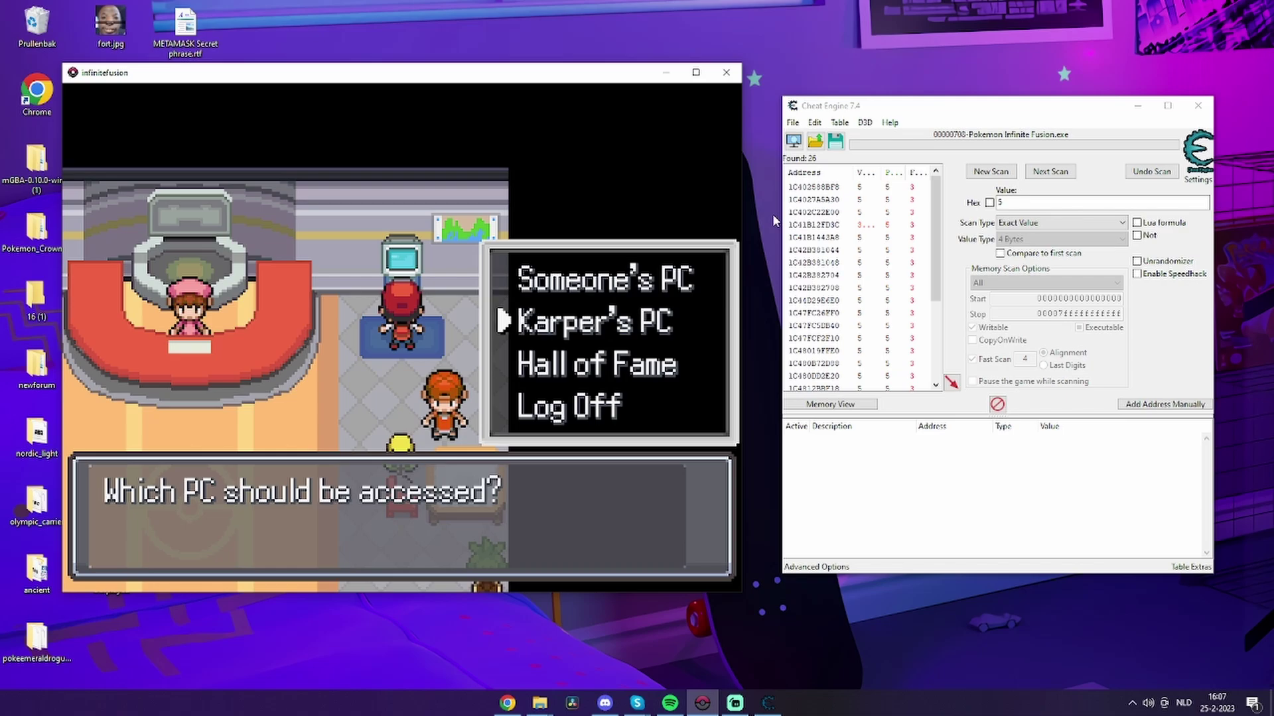
{"action": "key", "text": "c"}
{"action": "key", "text": "c"}
{"action": "key", "text": "c"}
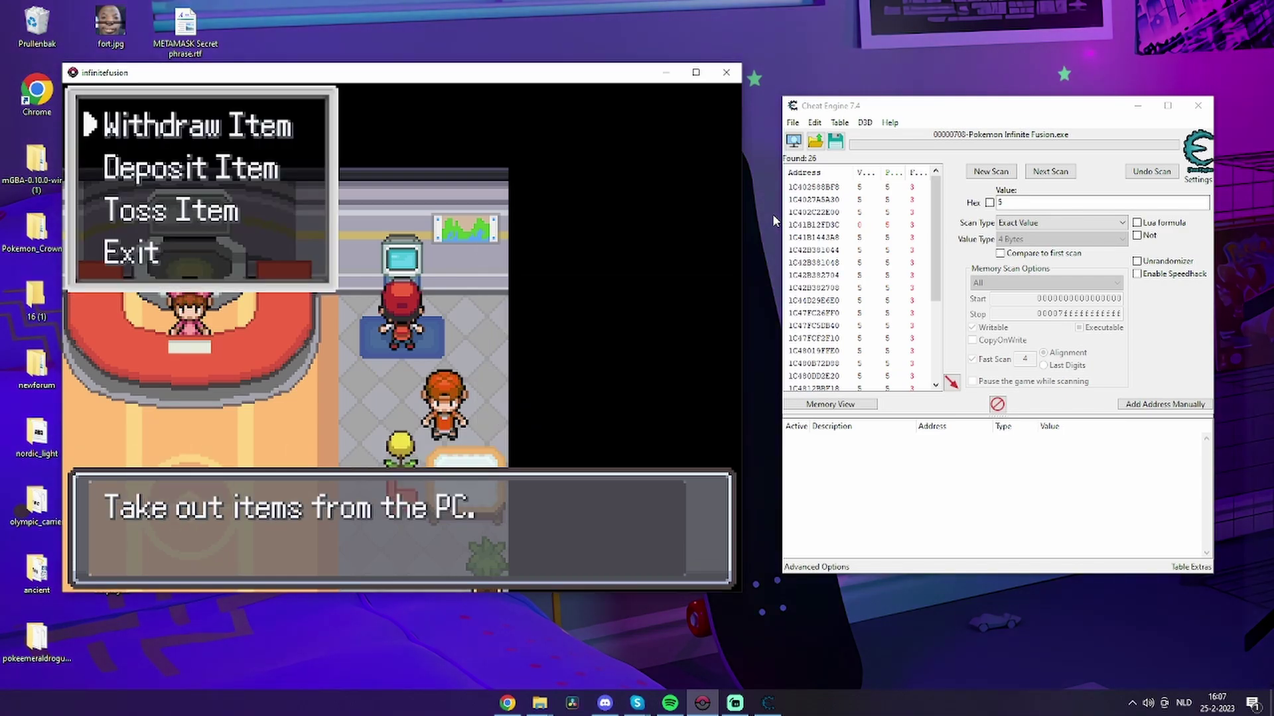
{"action": "key", "text": "c"}
{"action": "key", "text": "c"}
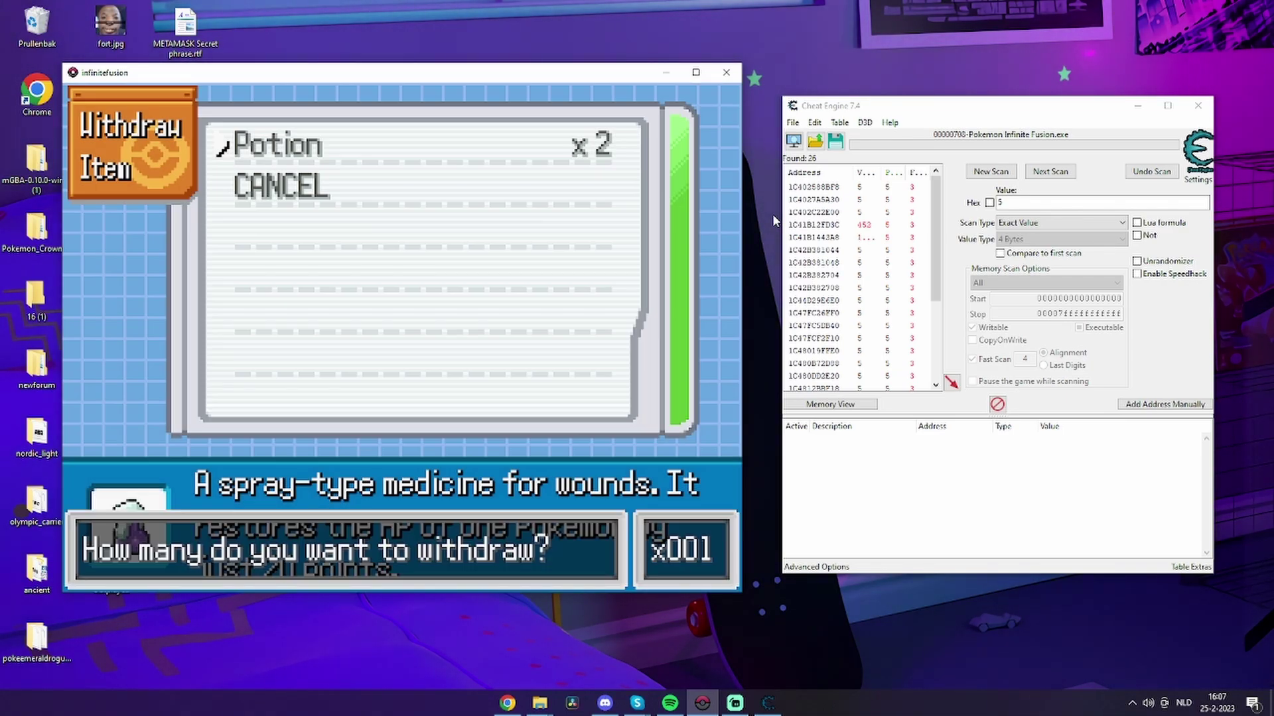
{"action": "key", "text": "c"}
{"action": "key", "text": "c"}
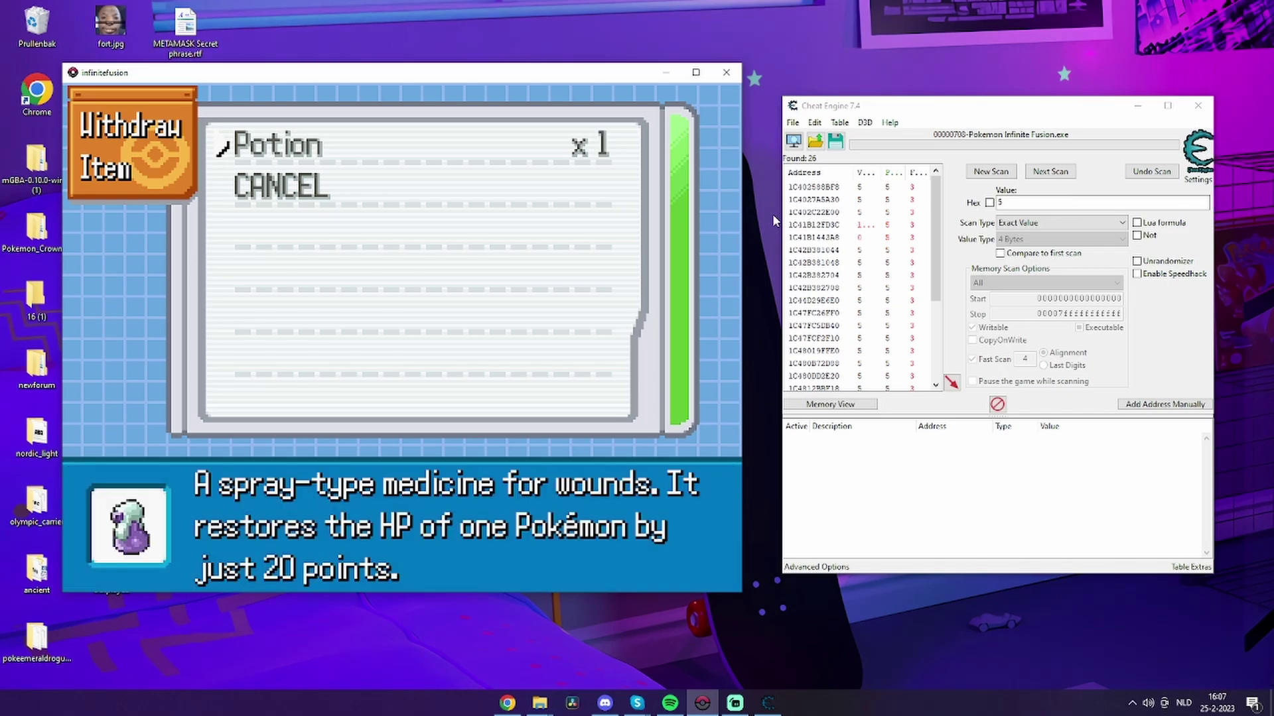
{"action": "left_click", "coordinate": [1034, 200]}
{"action": "type", "text": "1"}
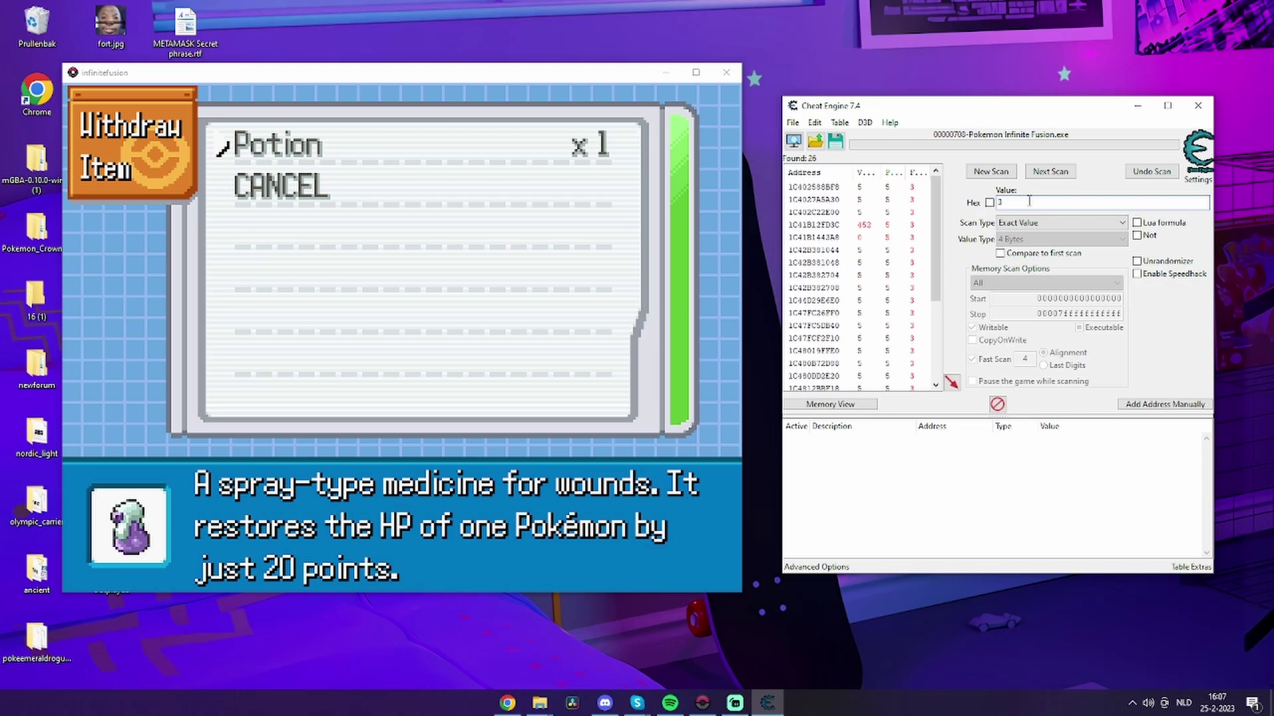
{"action": "left_click", "coordinate": [1048, 173]}
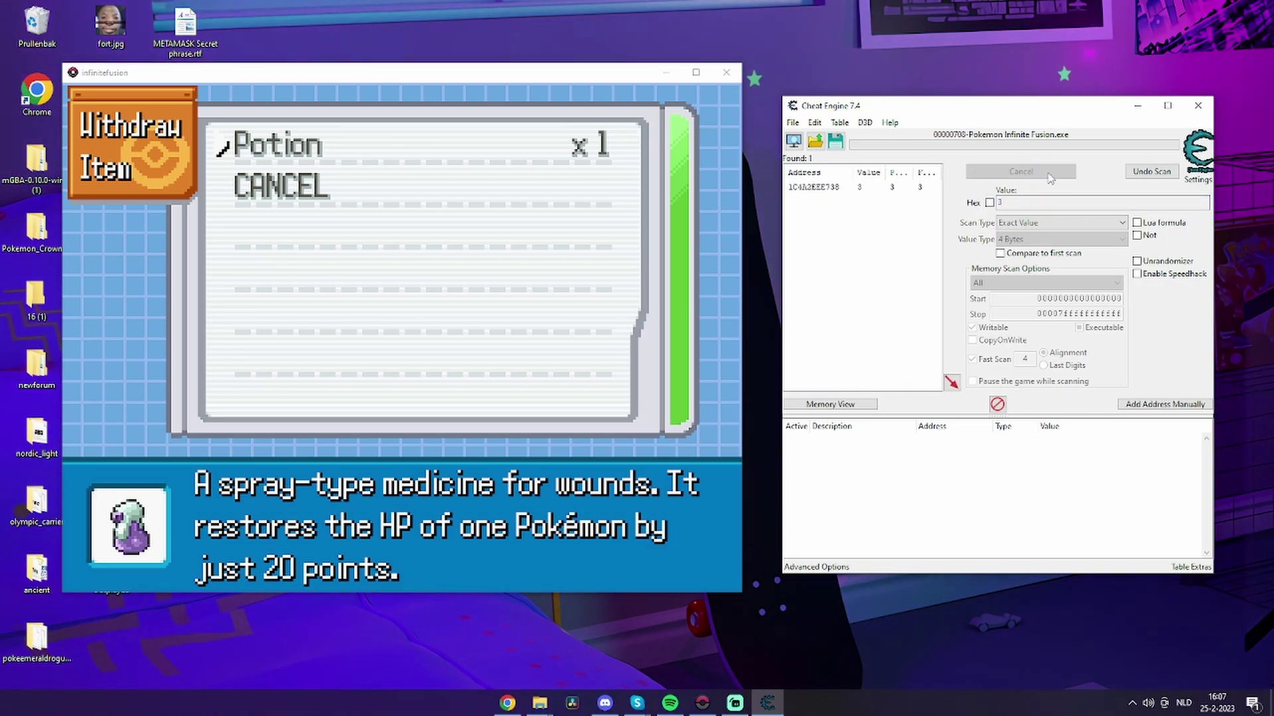
Select the single found address and confirm the bag's Medicine pocket shows Potion x2 before leaving the PC.
{"action": "left_click", "coordinate": [842, 189]}
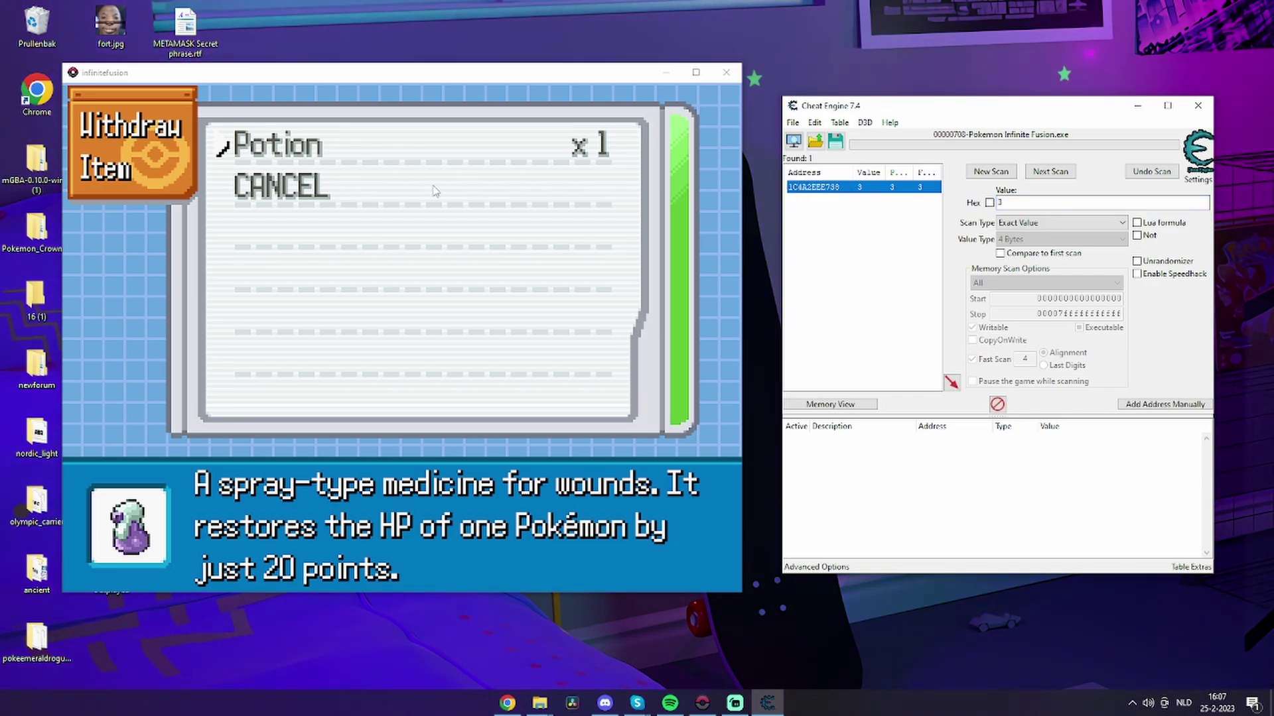
{"action": "left_click", "coordinate": [625, 220]}
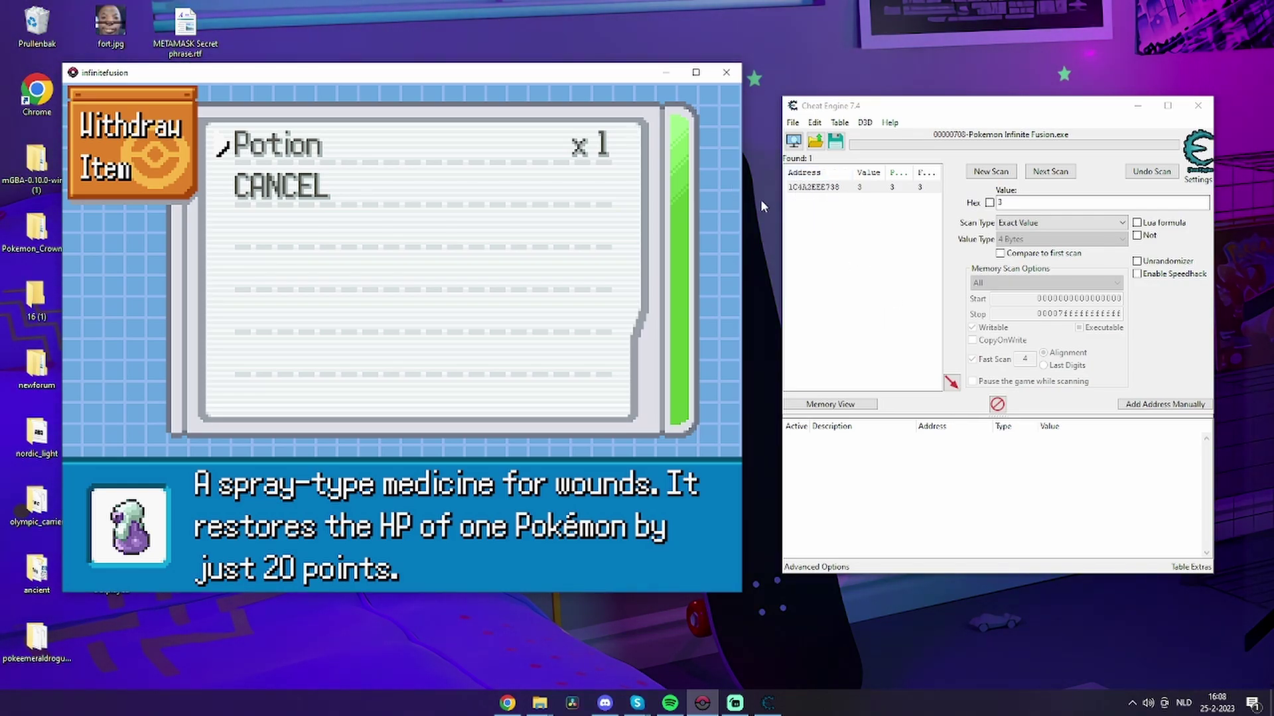
{"action": "key", "text": "Escape"}
{"action": "key", "text": "Escape"}
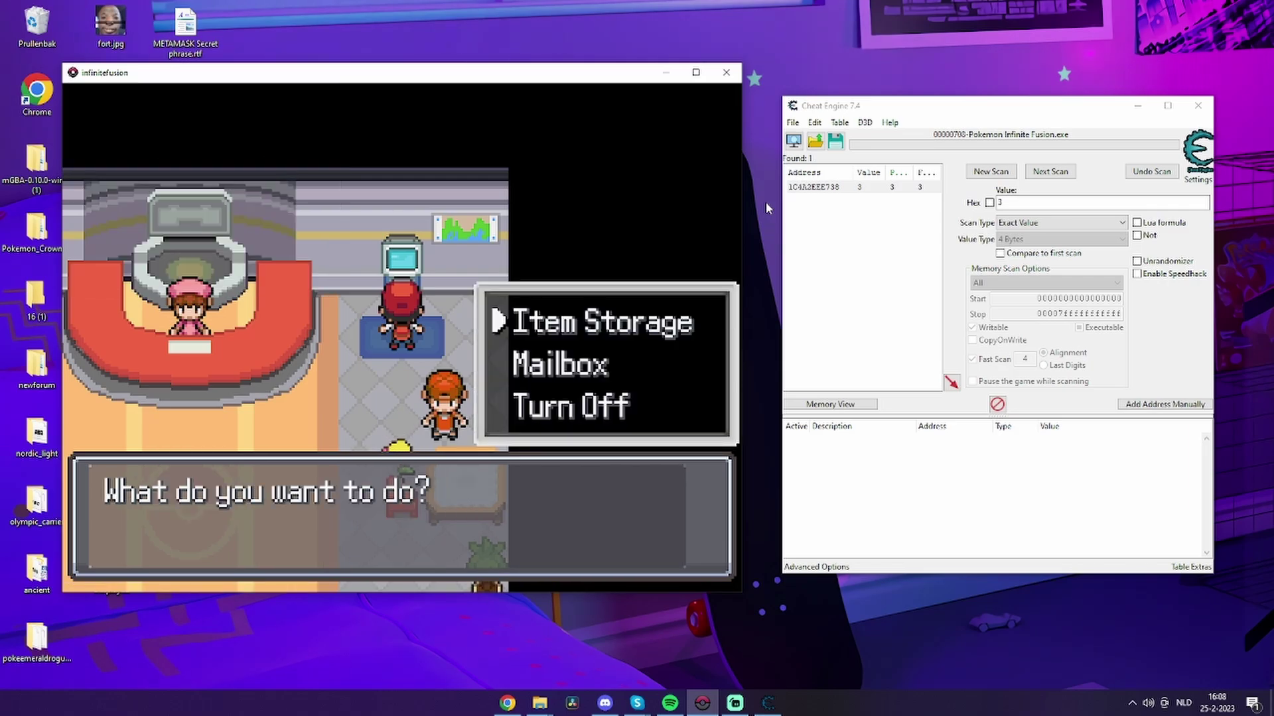
{"action": "key", "text": "Return"}
{"action": "key", "text": "Return"}
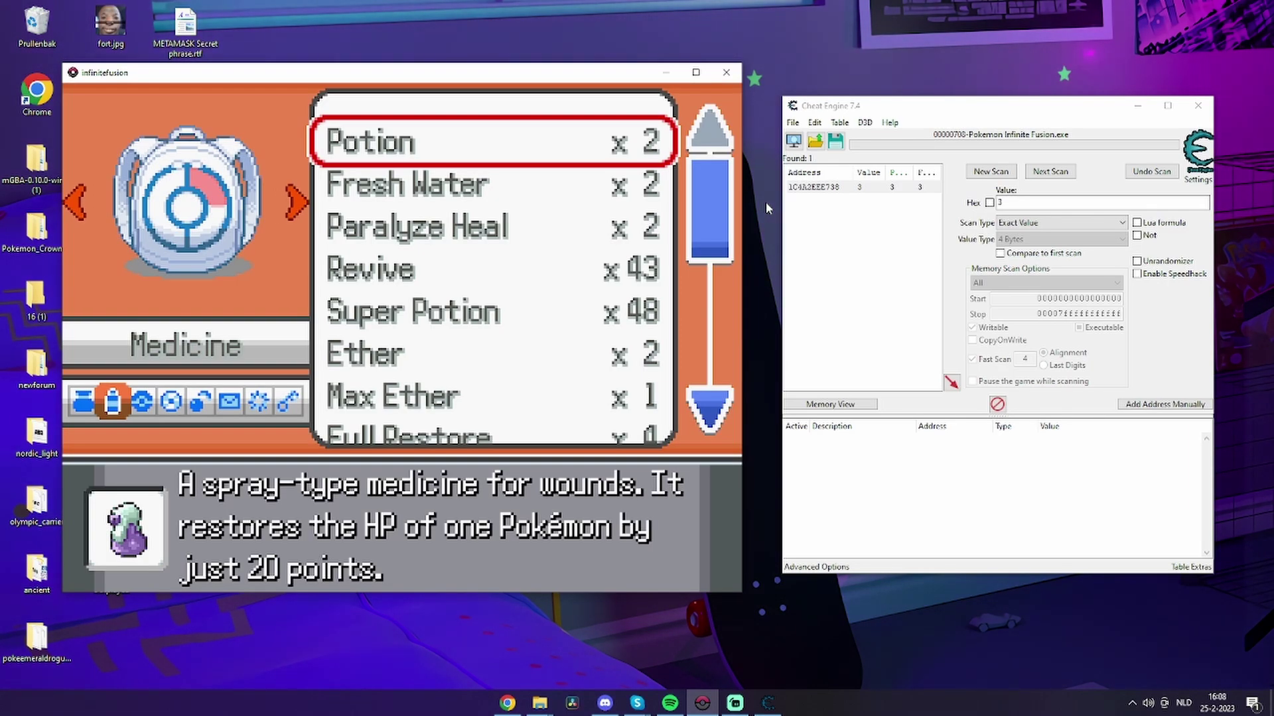
{"action": "left_click", "coordinate": [1038, 200]}
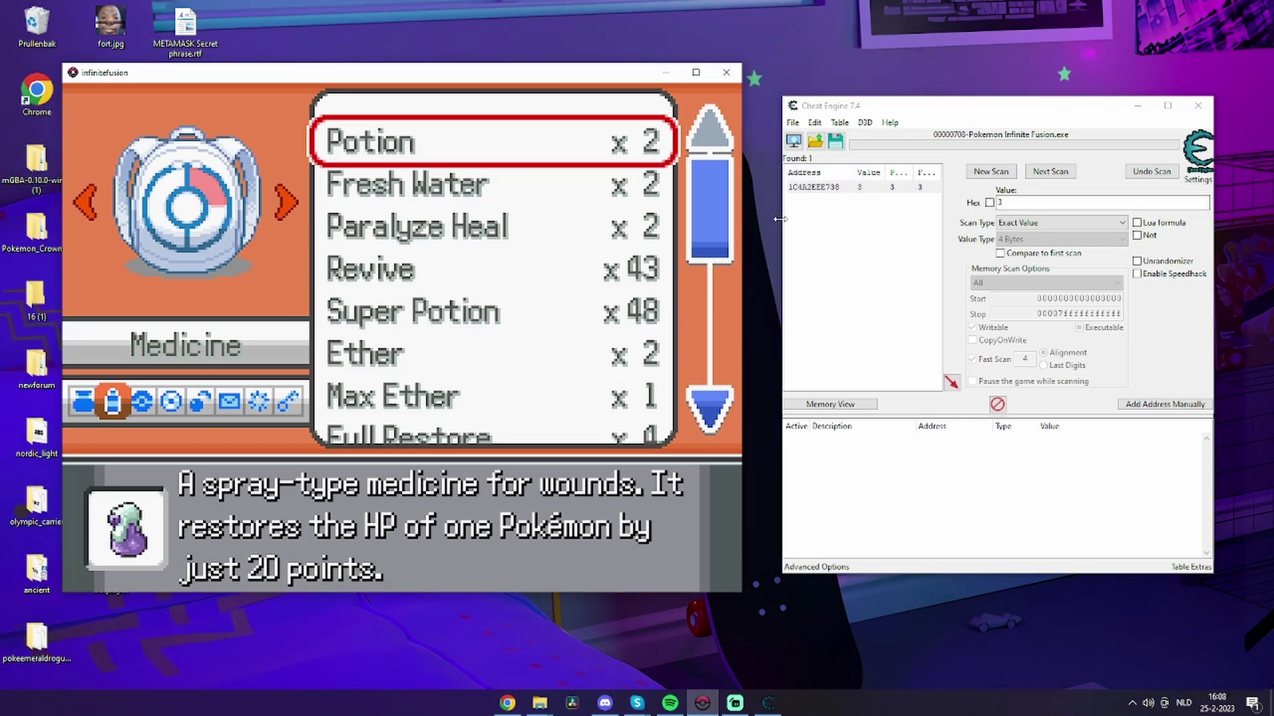
{"action": "key", "text": "Escape"}
{"action": "key", "text": "Escape"}
{"action": "key", "text": "Escape"}
{"action": "key", "text": "Escape"}
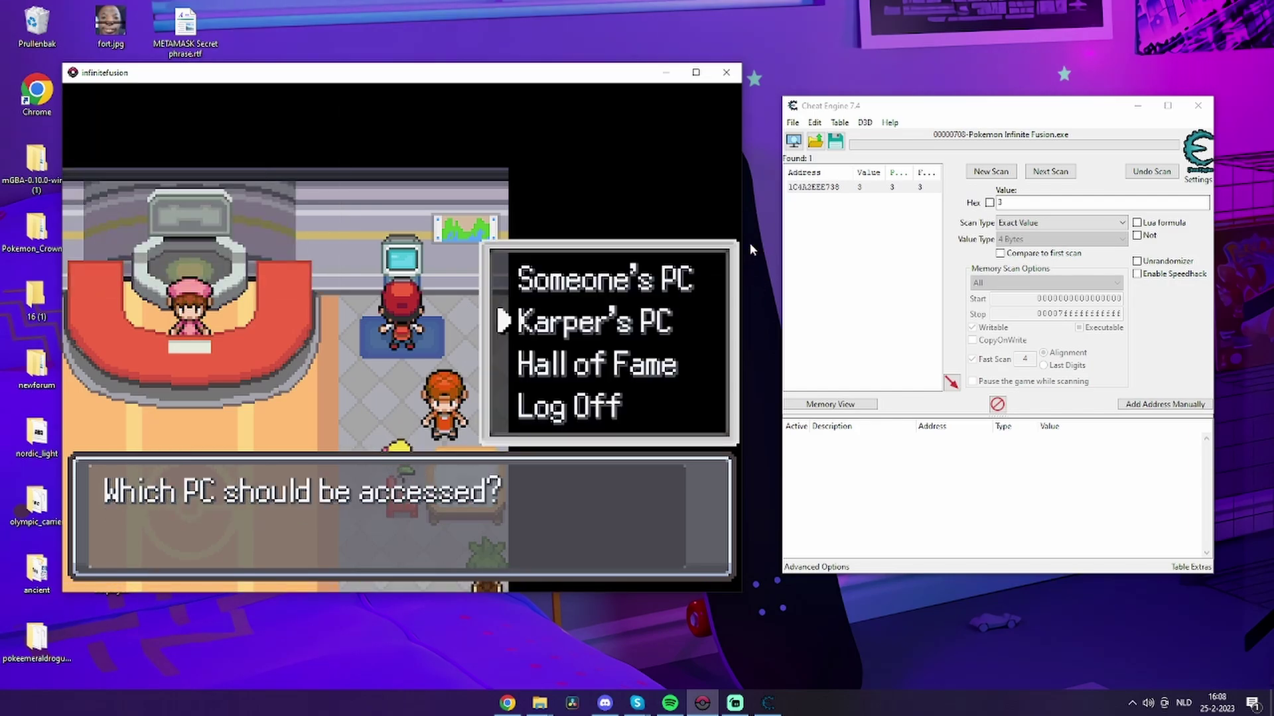
{"action": "left_click", "coordinate": [837, 190]}
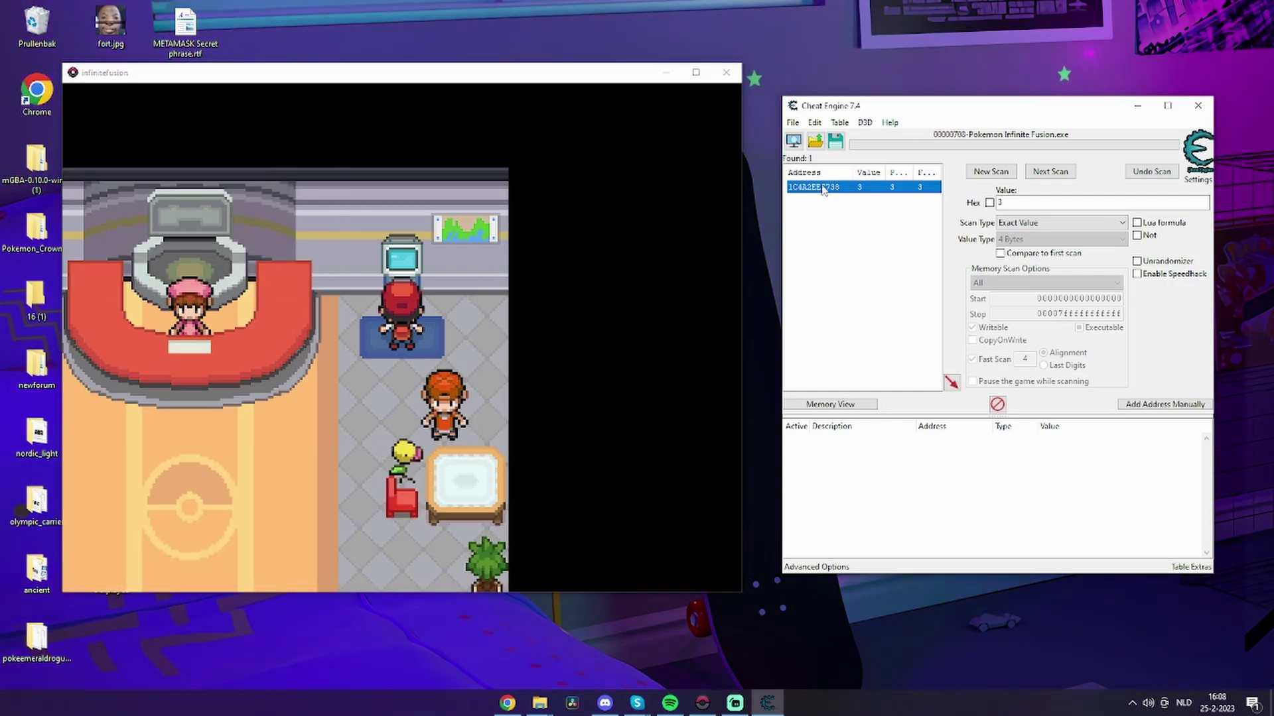
Browse the memory region around found address 1C4A2EEE738 in the Memory Viewer.
{"action": "right_click", "coordinate": [831, 191]}
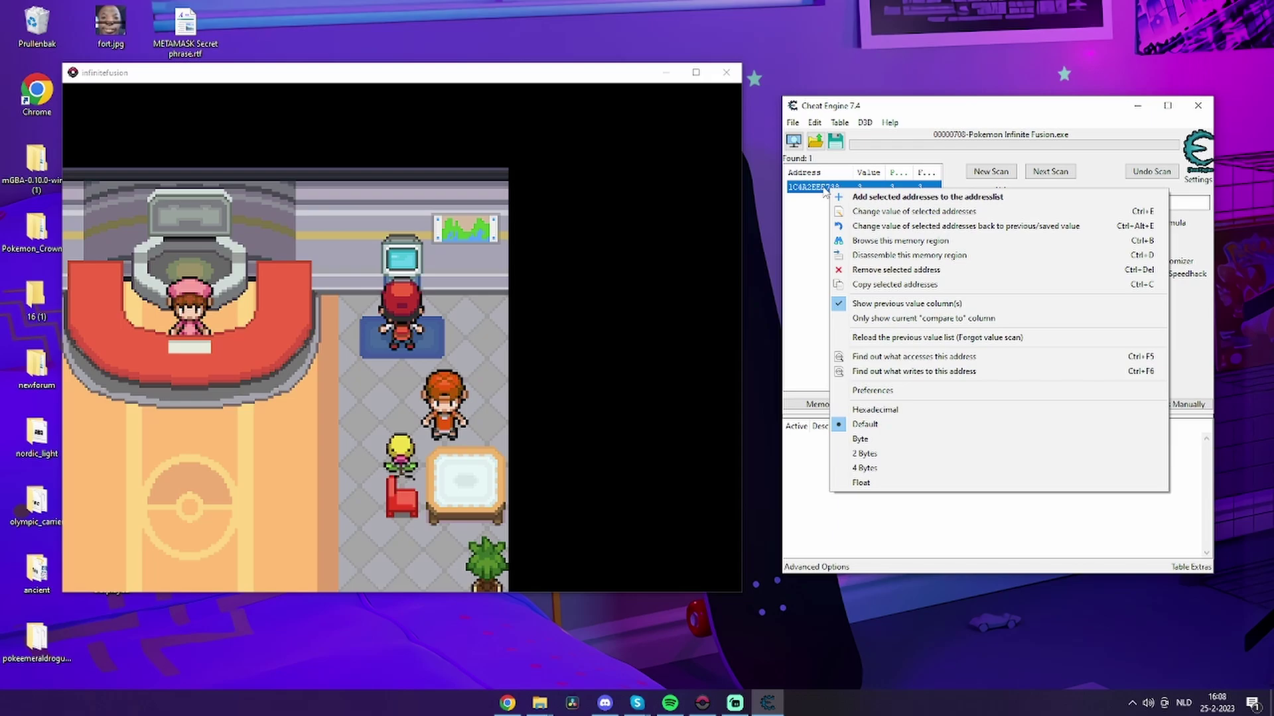
{"action": "left_click", "coordinate": [965, 243]}
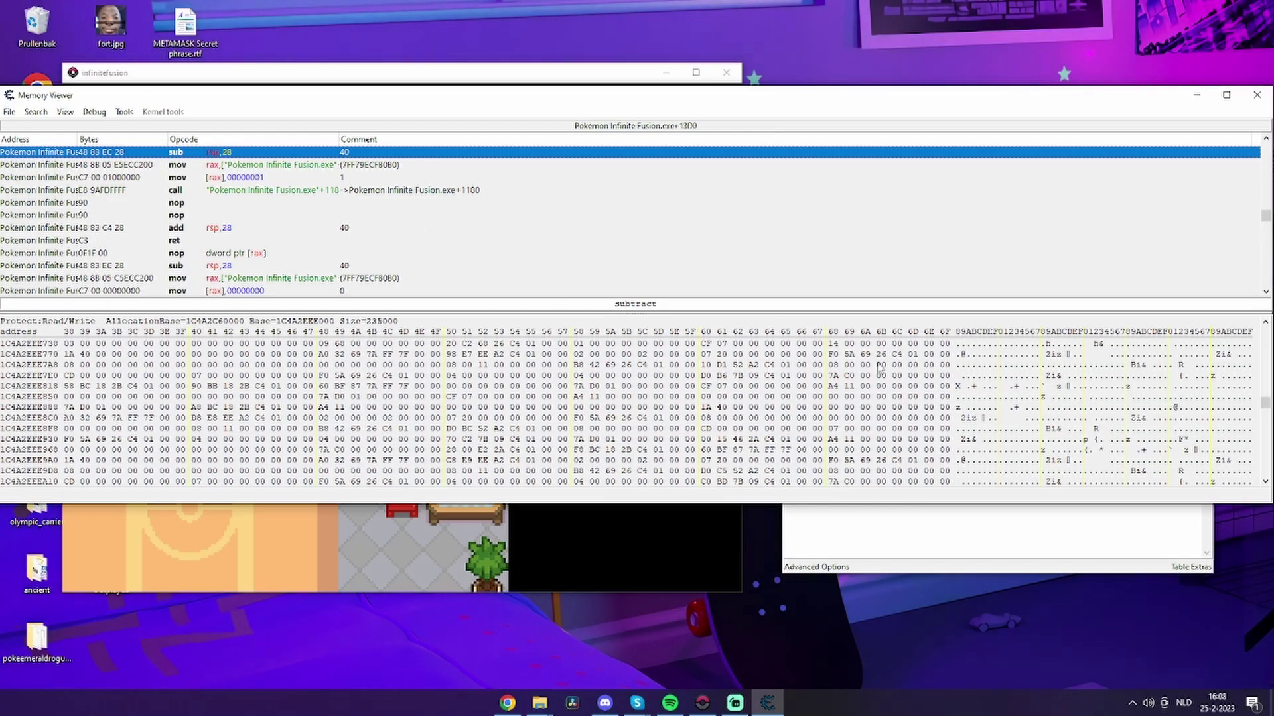
Select a hex byte and move up so the view starts at 1C4A2EEE700.
{"action": "left_click", "coordinate": [815, 345]}
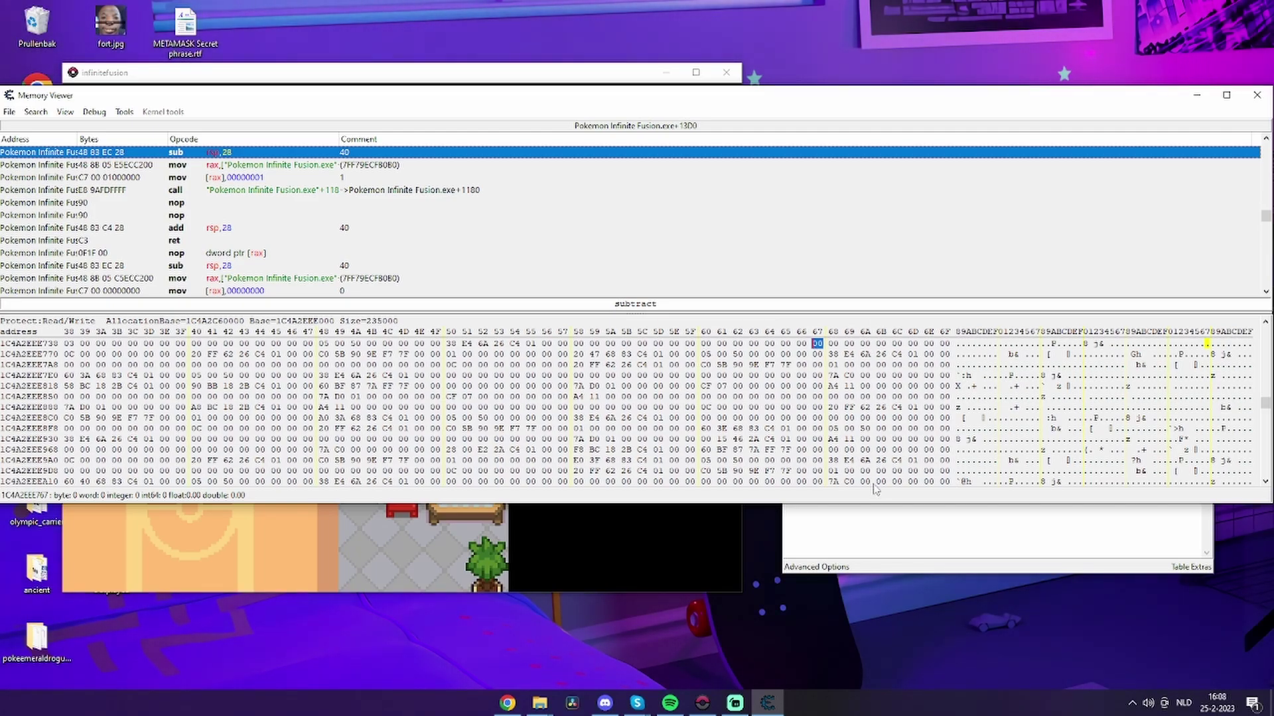
{"action": "key", "text": "Up"}
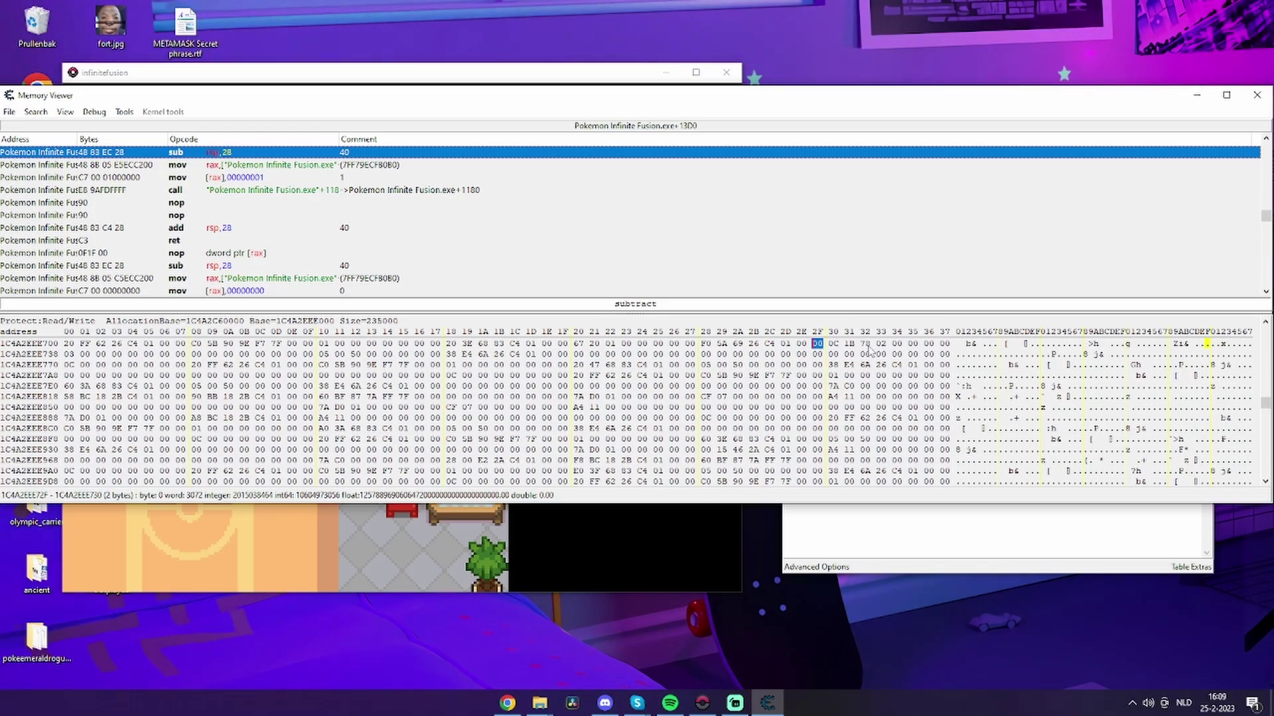
Overwrite the Potion entry bytes from 1C4A2EEE730 onward with new hex values for Magic Boots.
{"action": "key", "text": "Right"}
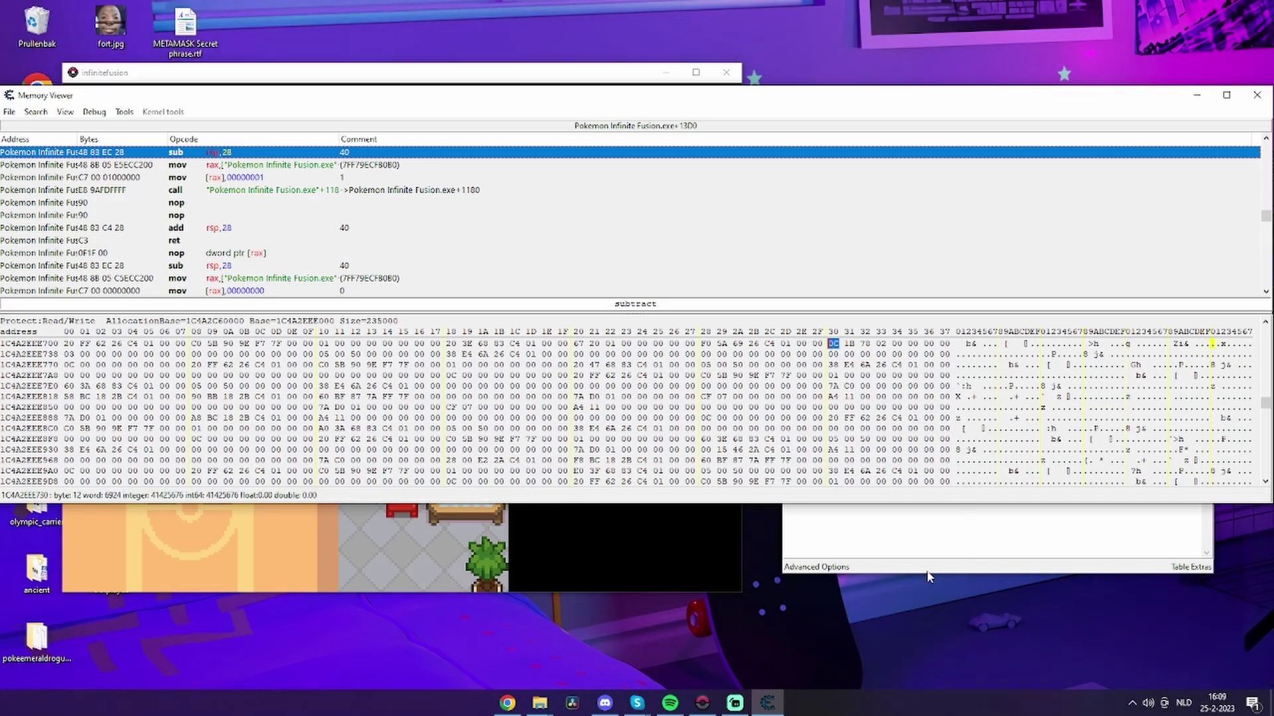
{"action": "key", "text": "shift+Right"}
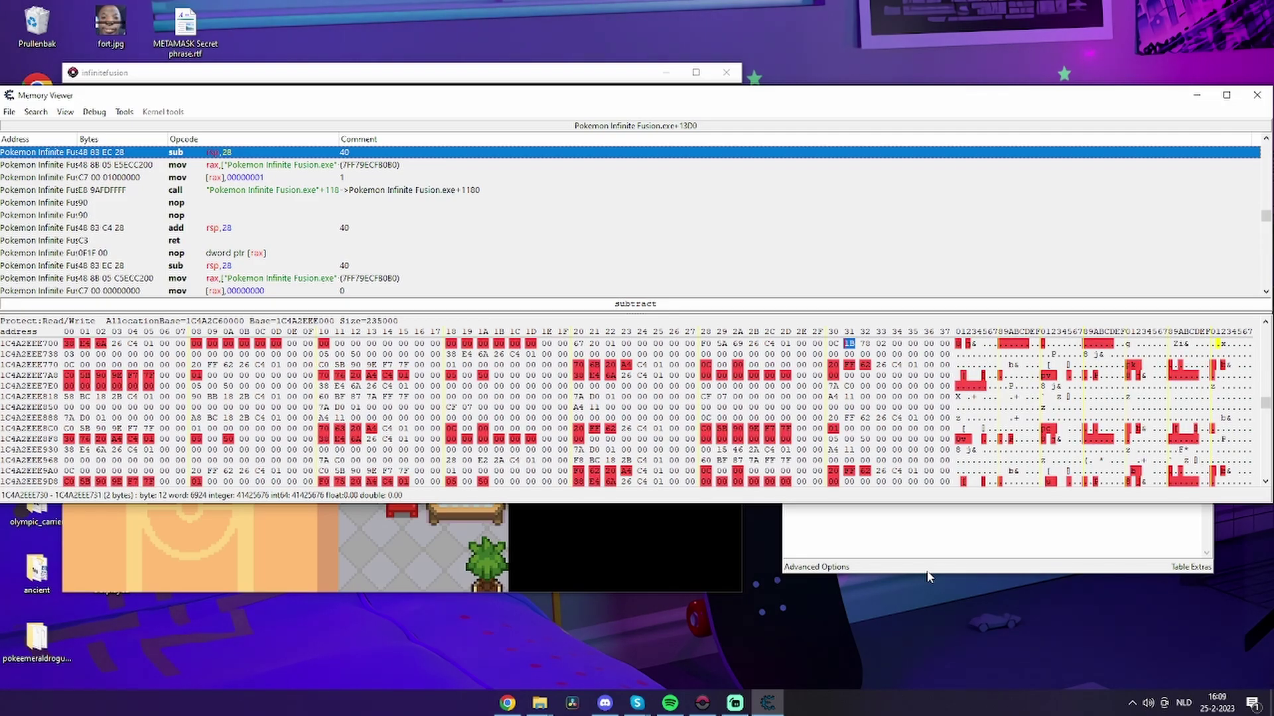
{"action": "key", "text": "shift+Right"}
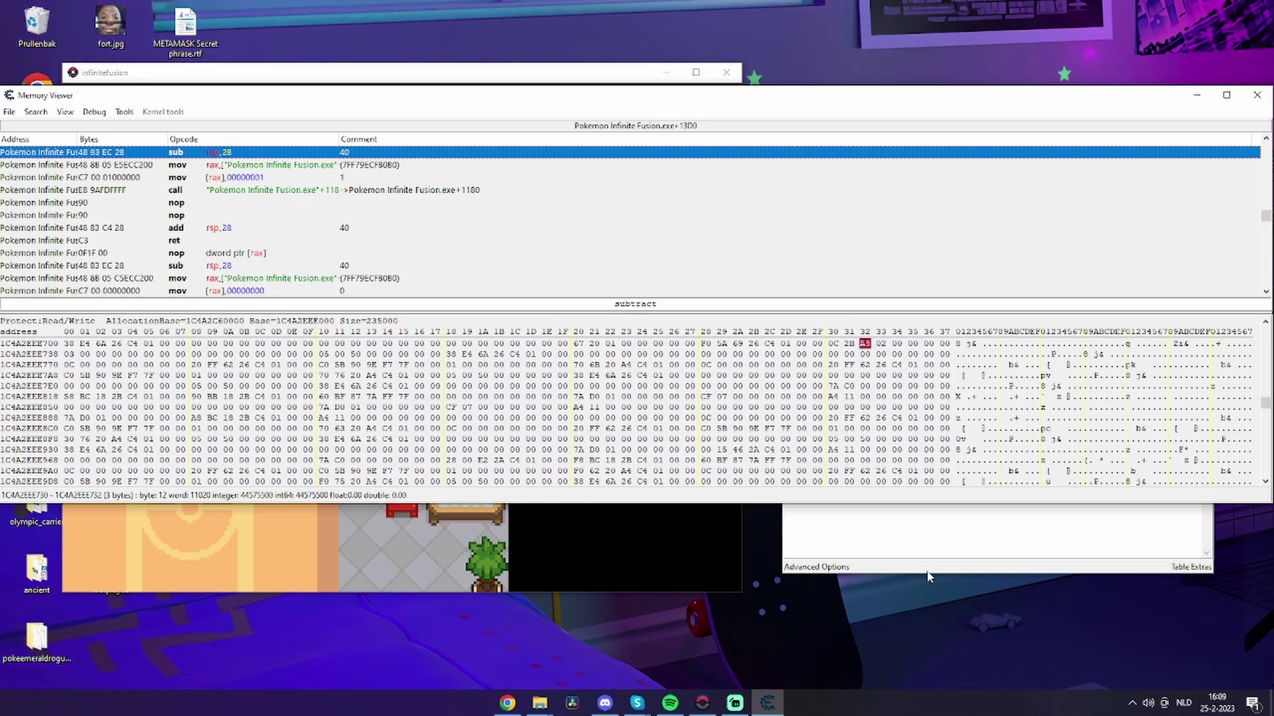
{"action": "key", "text": "shift+Right"}
{"action": "key", "text": "shift+Right"}
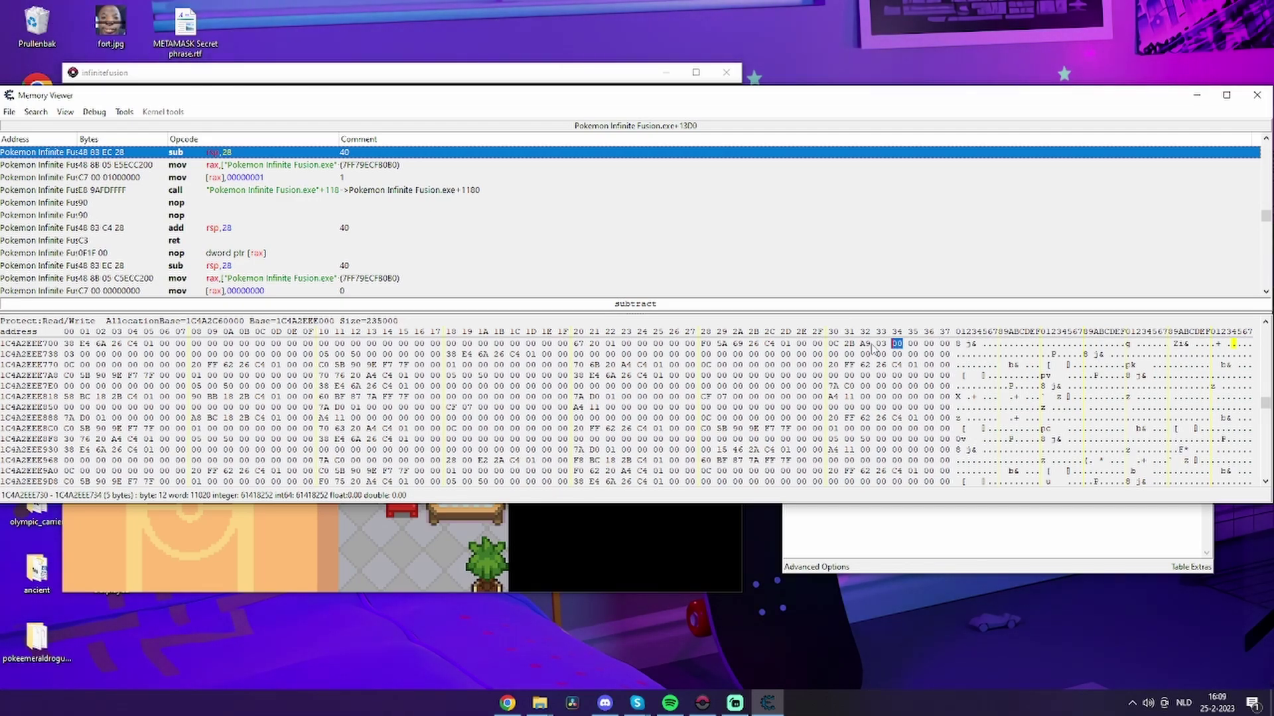
Close the Memory Viewer and withdraw the Magic Boots from the Pokémon Center PC storage.
{"action": "left_click", "coordinate": [1251, 99]}
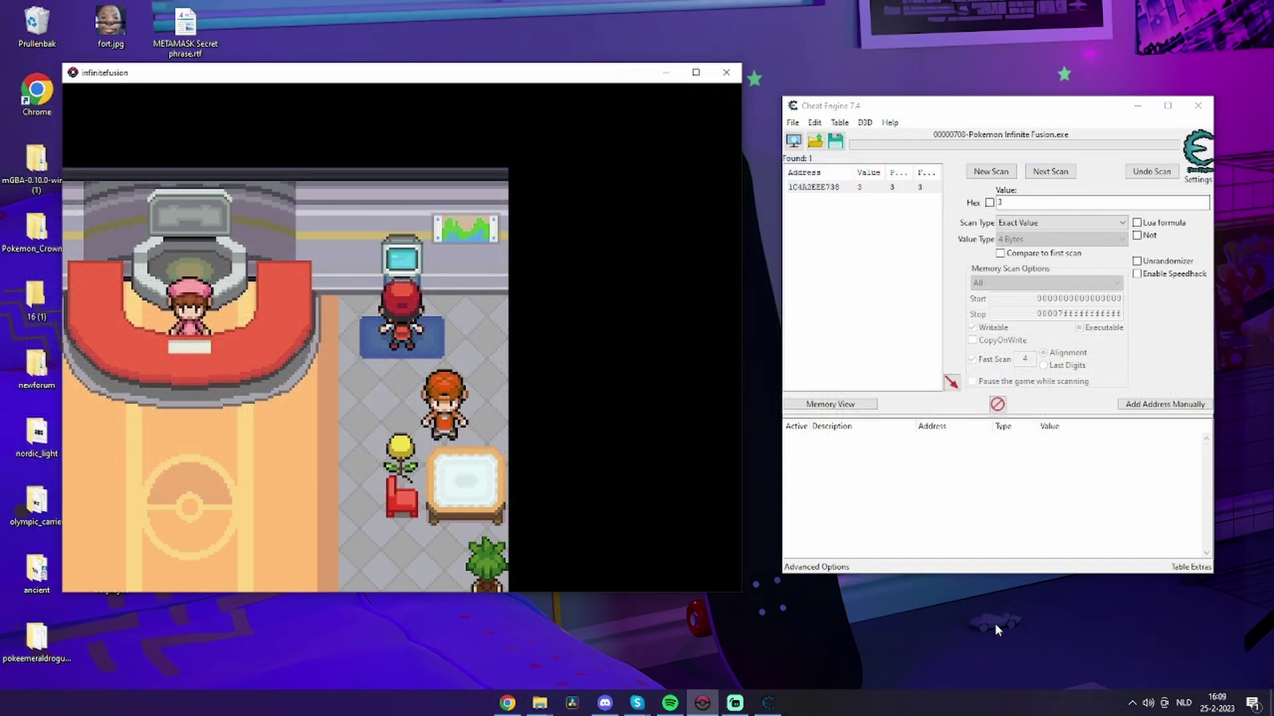
{"action": "key", "text": "Return"}
{"action": "key", "text": "Return"}
{"action": "key", "text": "Down"}
{"action": "key", "text": "Return"}
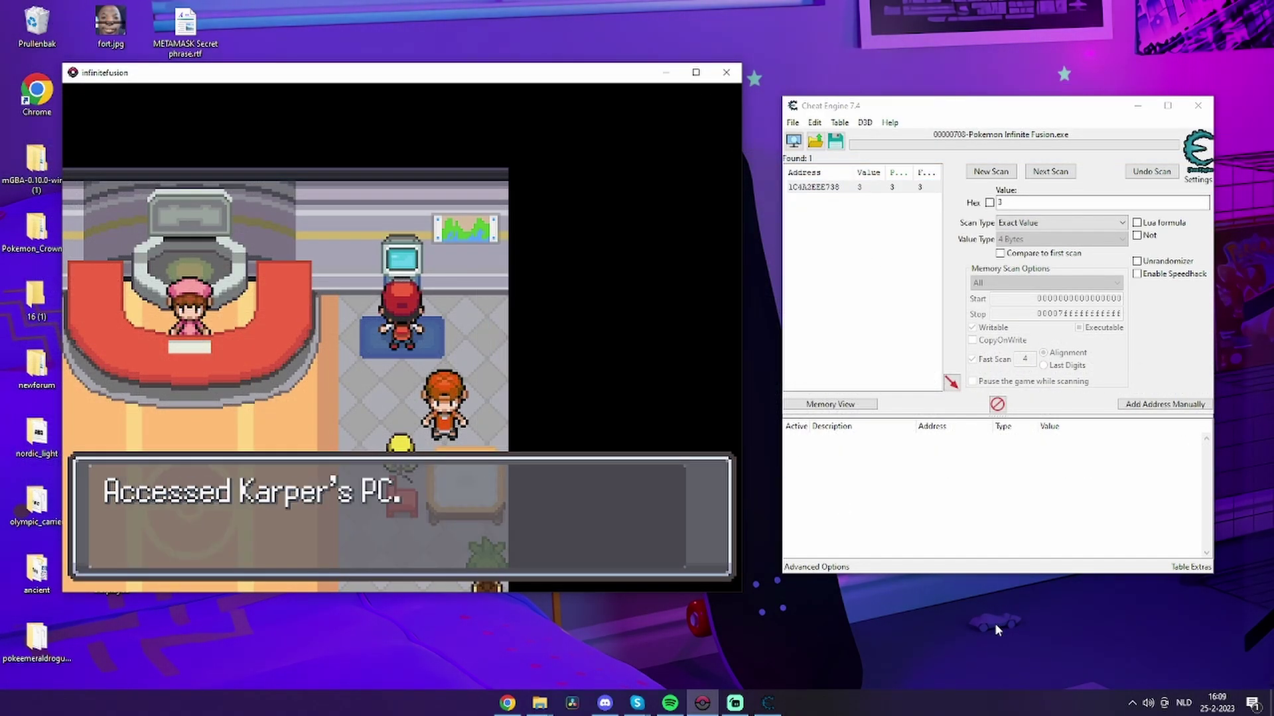
{"action": "key", "text": "Return"}
{"action": "key", "text": "Return"}
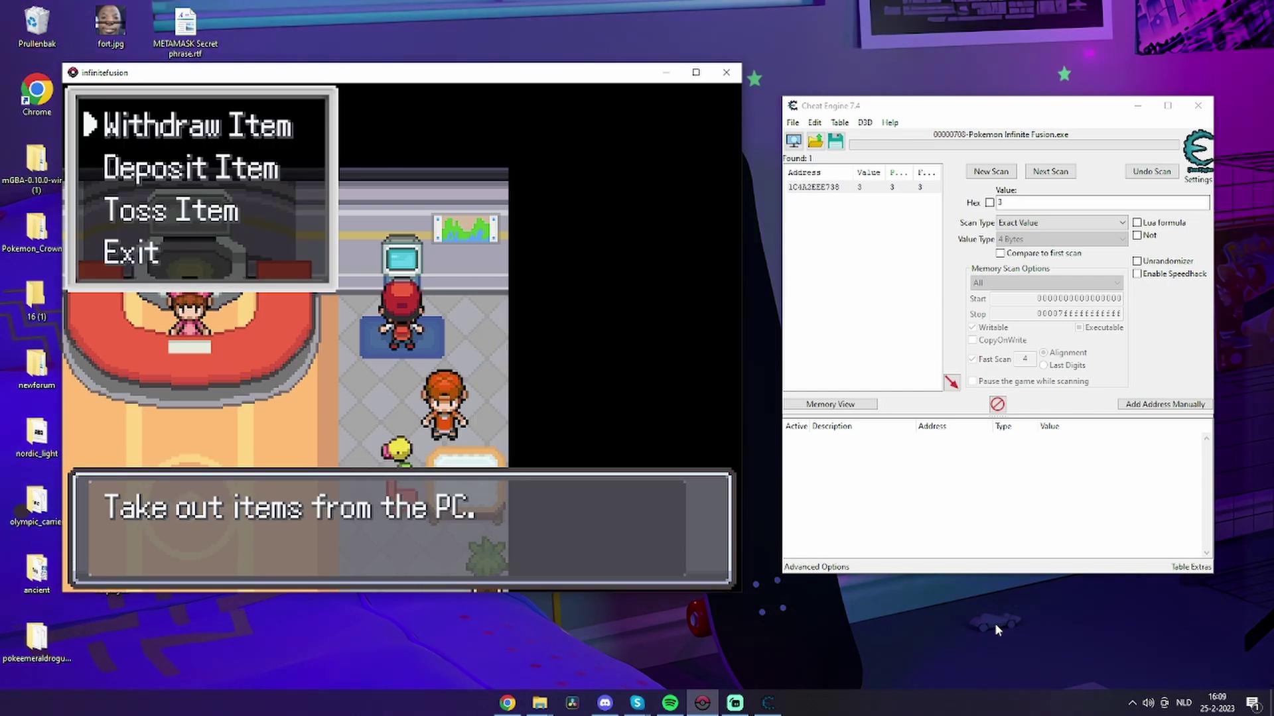
{"action": "key", "text": "Return"}
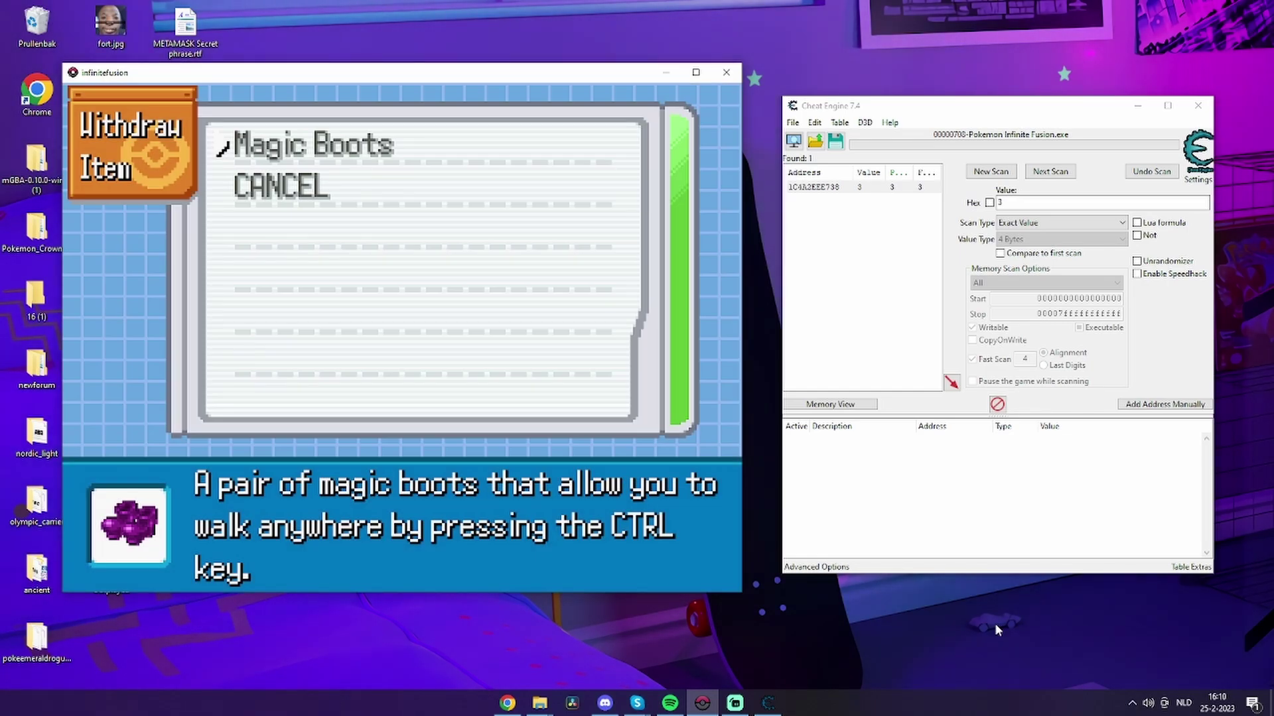
{"action": "key", "text": "Return"}
{"action": "key", "text": "Return"}
{"action": "key", "text": "Return"}
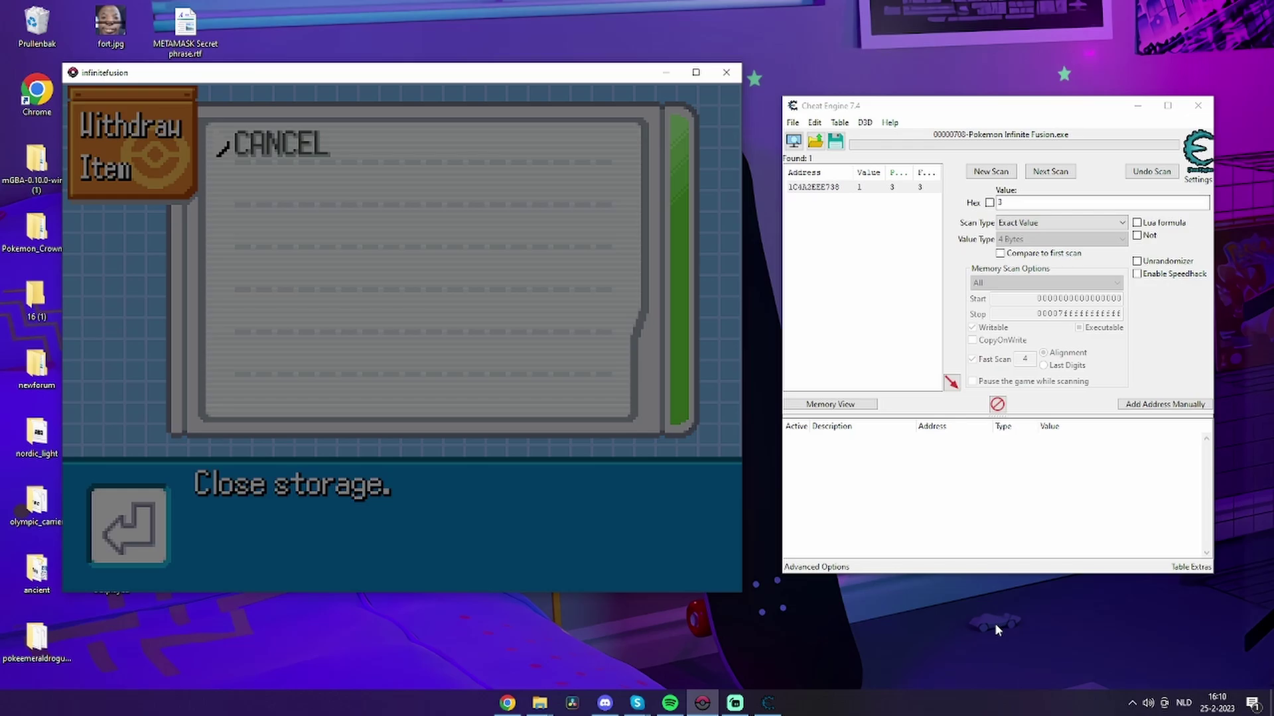
{"action": "key", "text": "Escape"}
Leave the PC and bring up the Bag's Key Items pocket from the pause menu.
{"action": "key", "text": "Escape"}
{"action": "key", "text": "Down"}
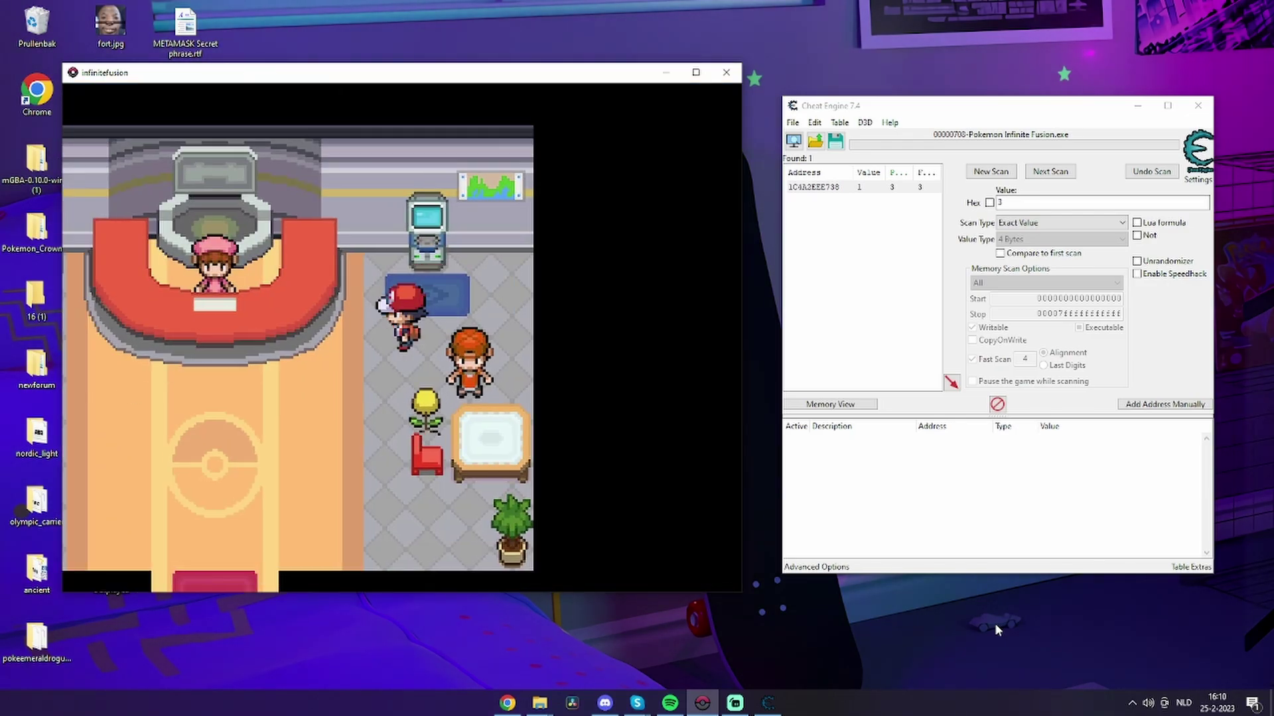
{"action": "key", "text": "Left"}
{"action": "key", "text": "Escape"}
{"action": "key", "text": "Up"}
{"action": "key", "text": "Up"}
{"action": "key", "text": "Up"}
{"action": "key", "text": "Return"}
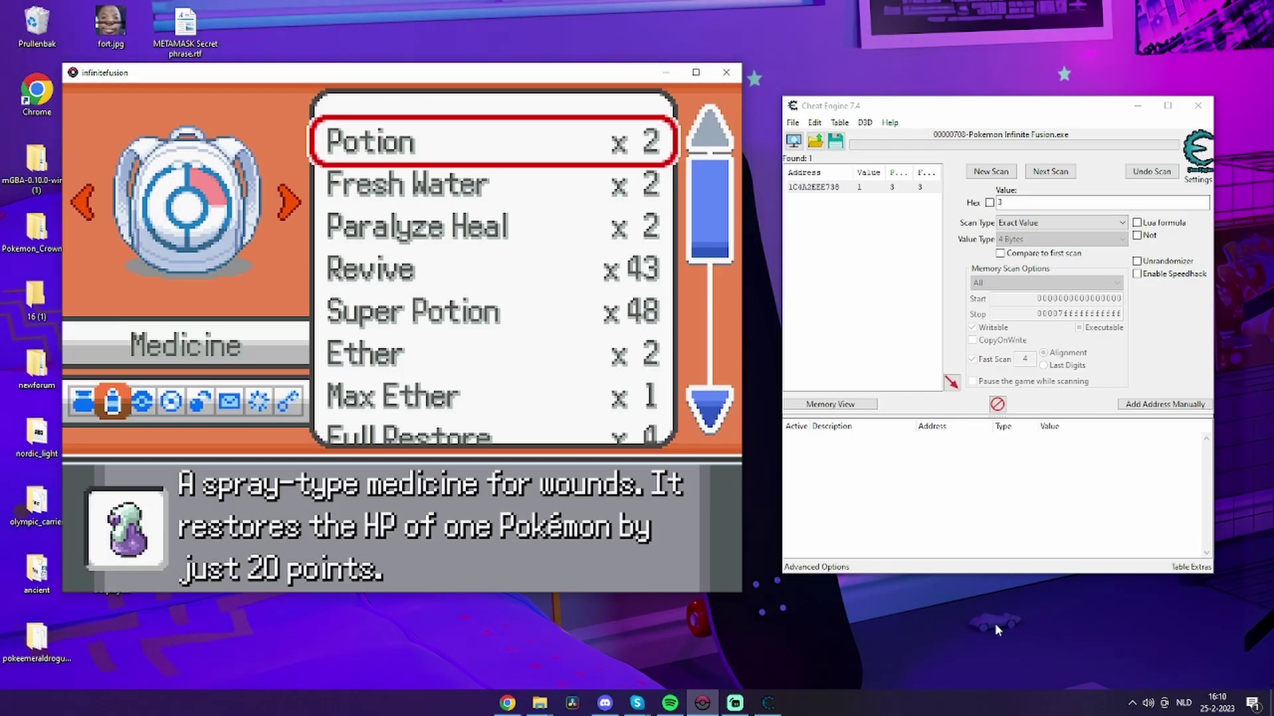
{"action": "key", "text": "Left"}
{"action": "key", "text": "Left"}
{"action": "key", "text": "Down"}
{"action": "key", "text": "Down"}
{"action": "key", "text": "Down"}
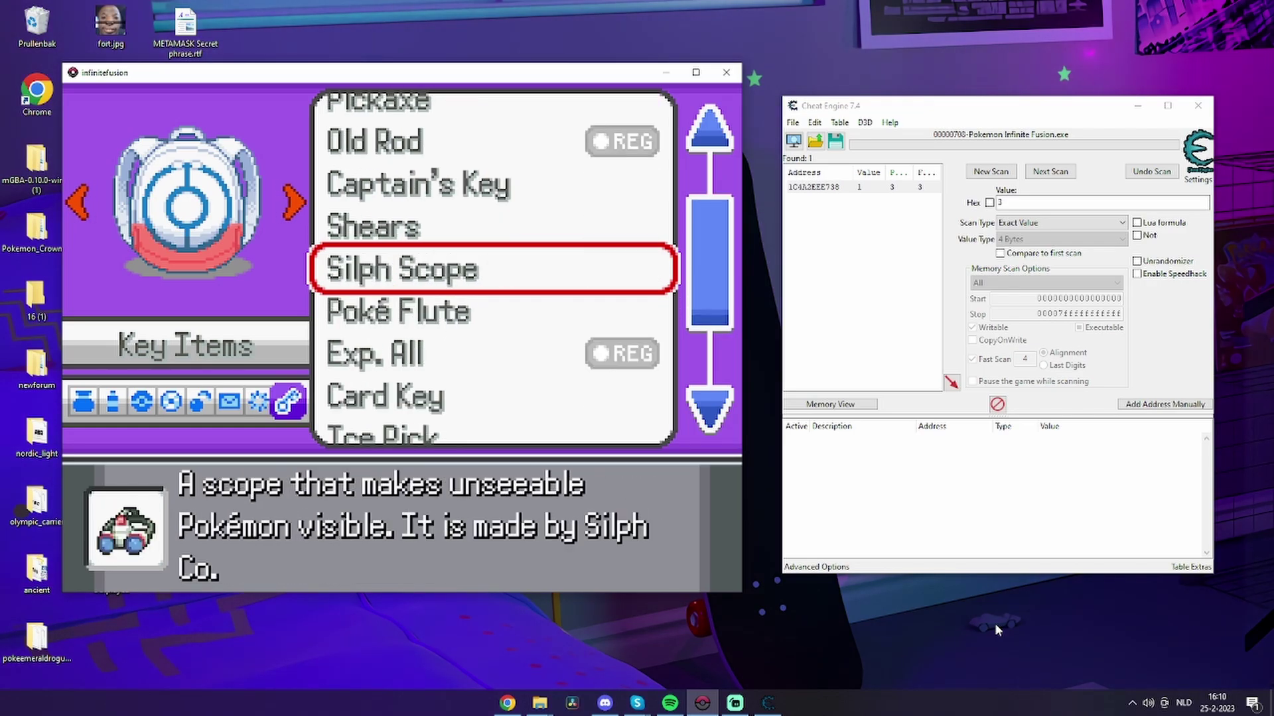
Use the Magic Boots, confirm Yes to activate debug mode, and return to the overworld.
{"action": "key", "text": "Down"}
{"action": "key", "text": "Down"}
{"action": "key", "text": "Down"}
{"action": "key", "text": "Return"}
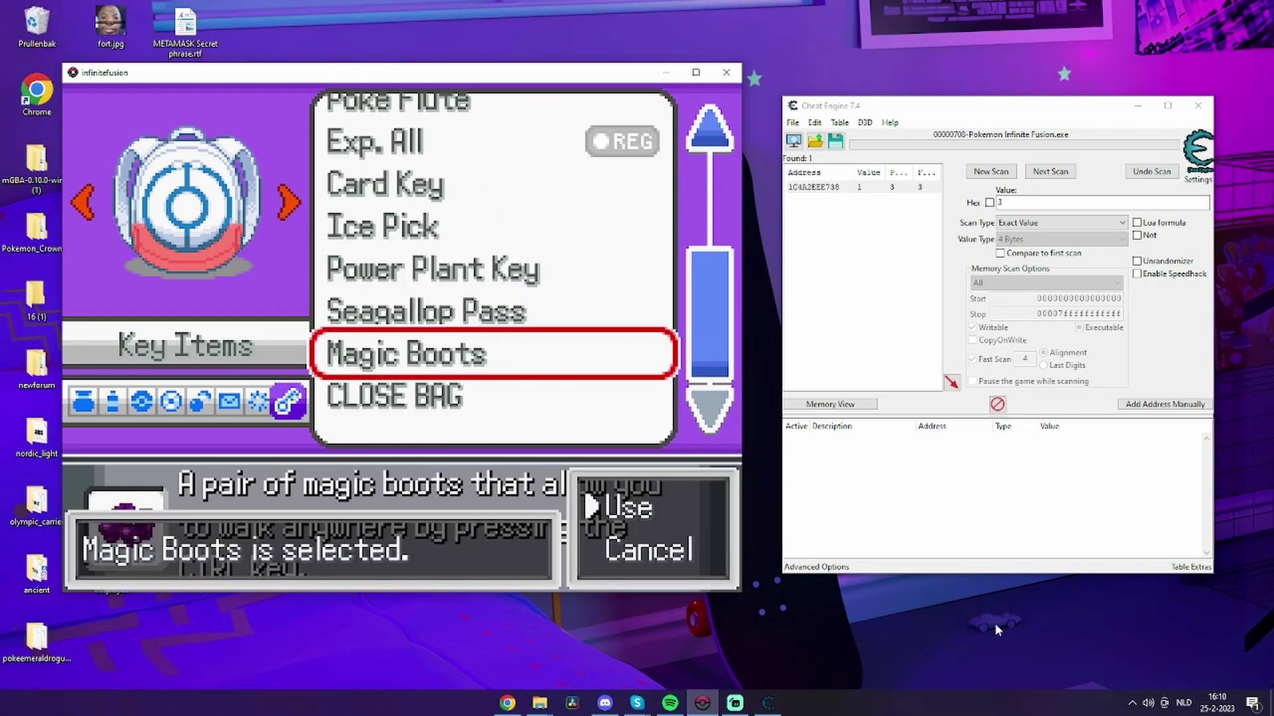
{"action": "key", "text": "Return"}
{"action": "key", "text": "Down"}
{"action": "key", "text": "Return"}
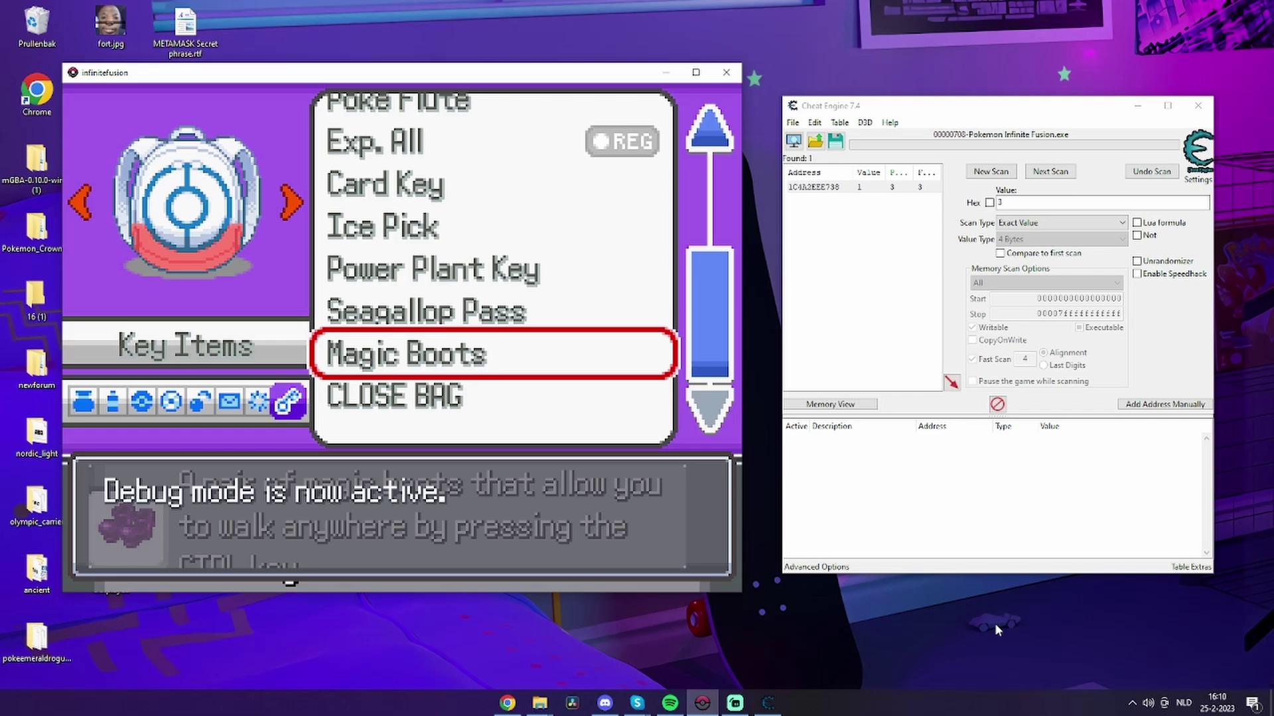
{"action": "key", "text": "Return"}
{"action": "key", "text": "Escape"}
{"action": "key", "text": "Escape"}
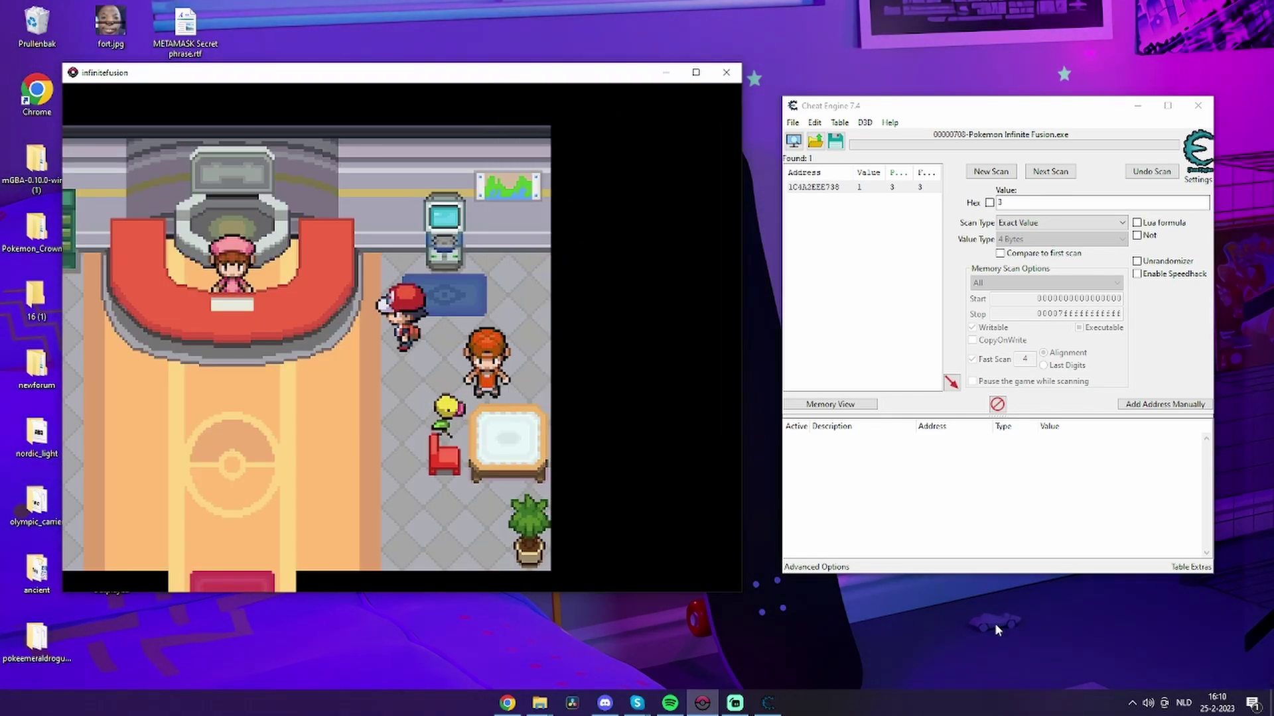
Open and close the F9 debug menu, then walk the player down and left to the Poké Ball emblem.
{"action": "key", "text": "F9"}
{"action": "key", "text": "Escape"}
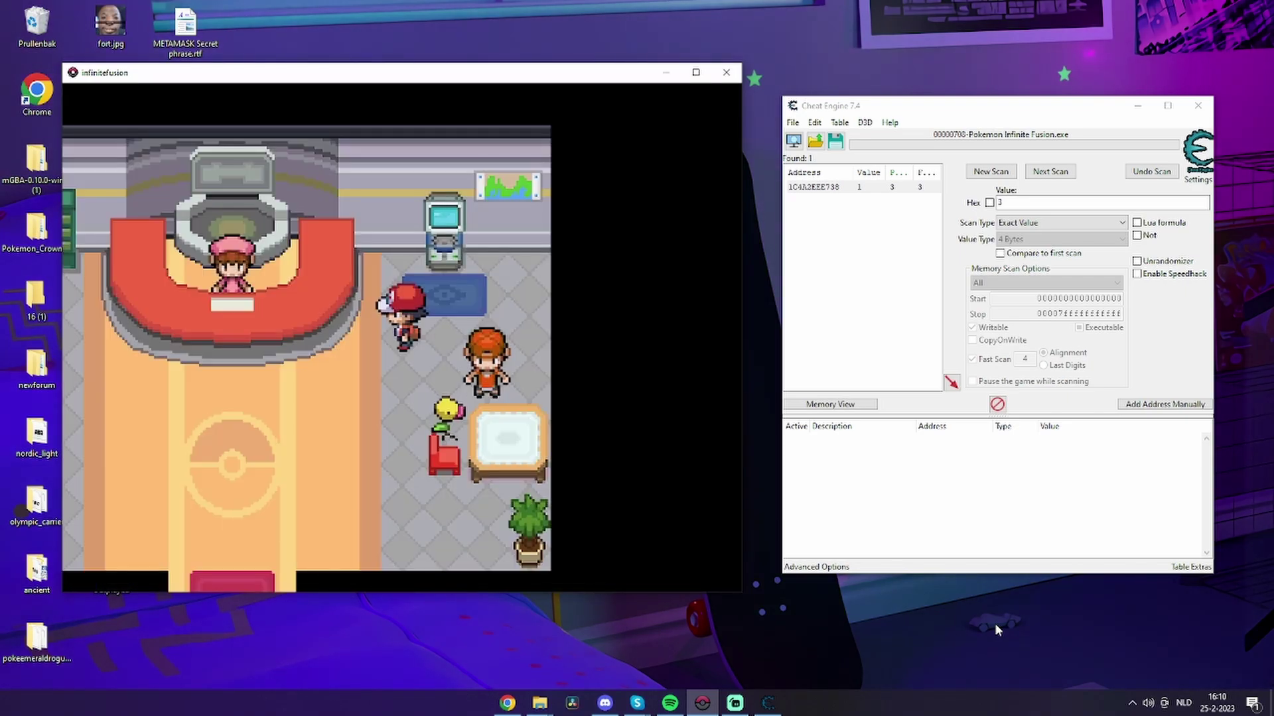
{"action": "key", "text": "Down"}
{"action": "key", "text": "Left"}
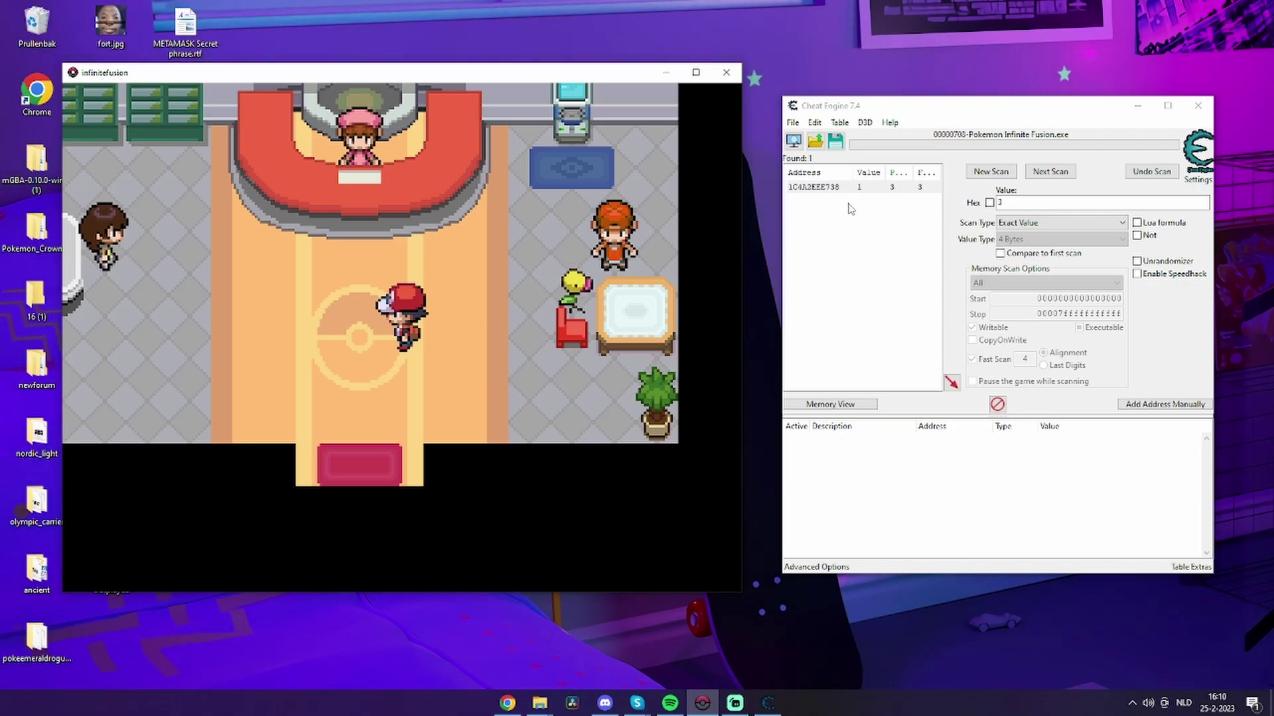
{"action": "right_click", "coordinate": [829, 190]}
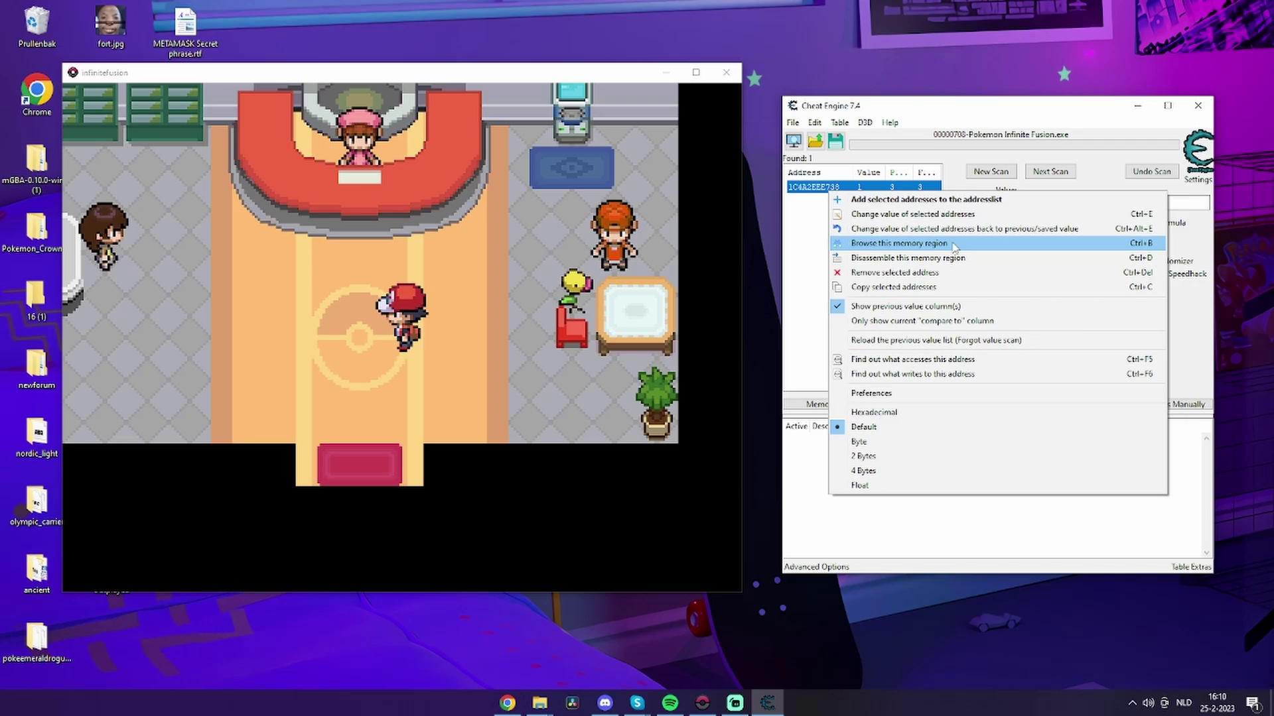
{"action": "left_click", "coordinate": [953, 245]}
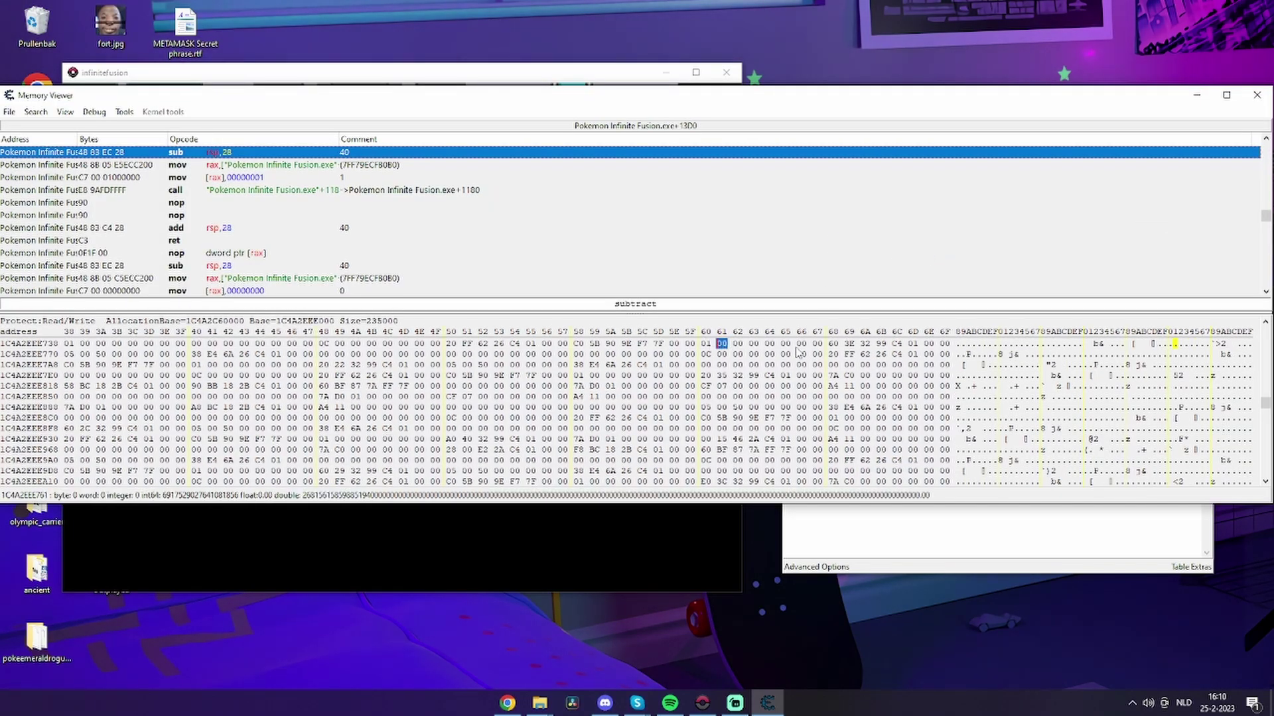
{"action": "key", "text": "Up"}
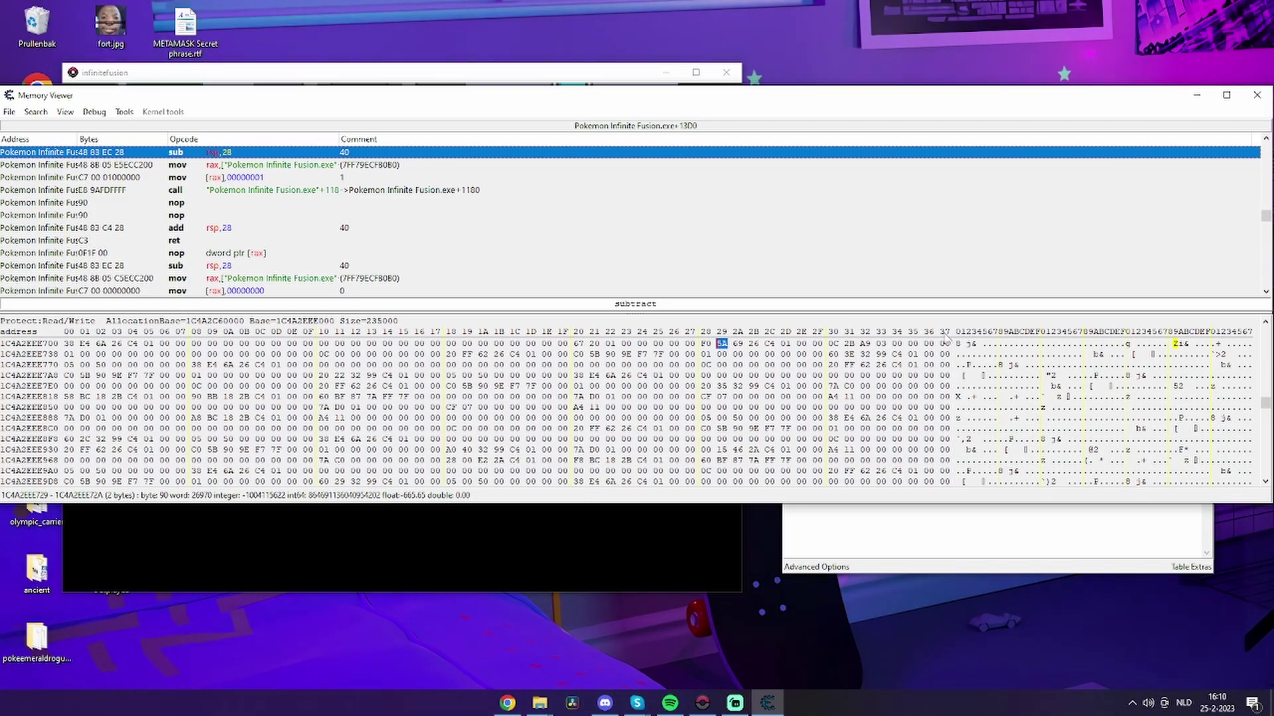
{"action": "left_click", "coordinate": [1257, 94]}
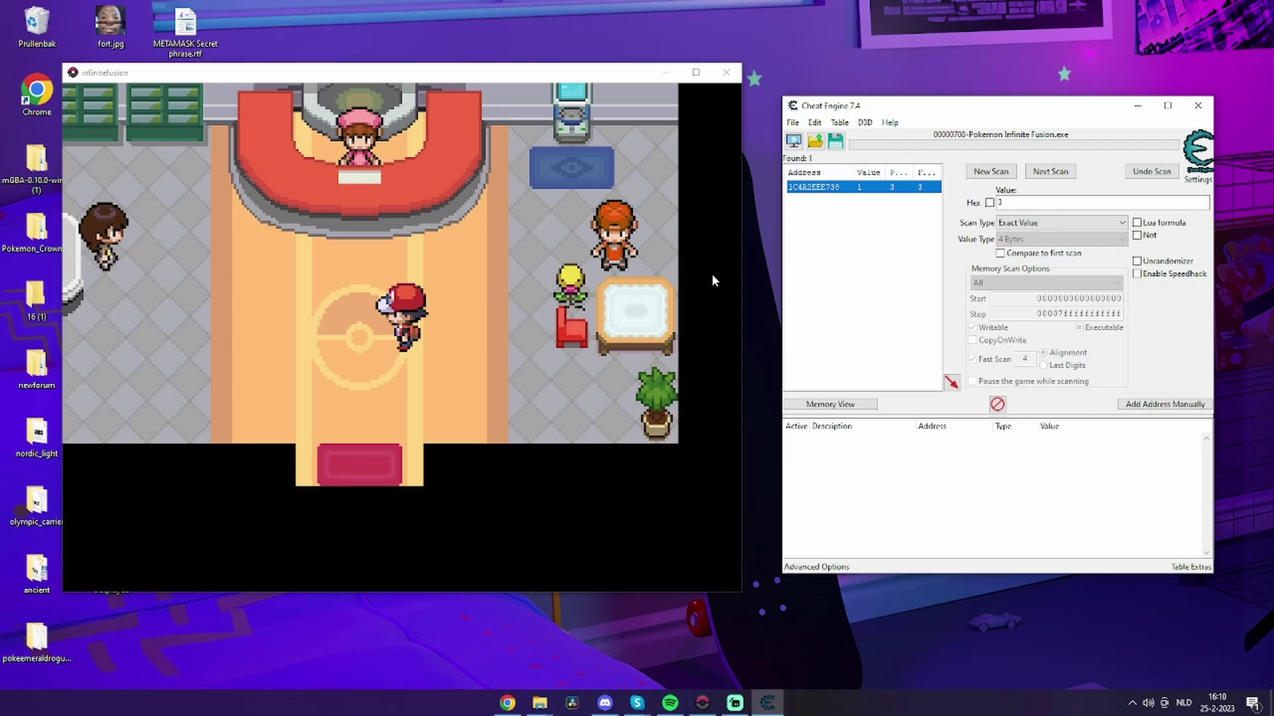